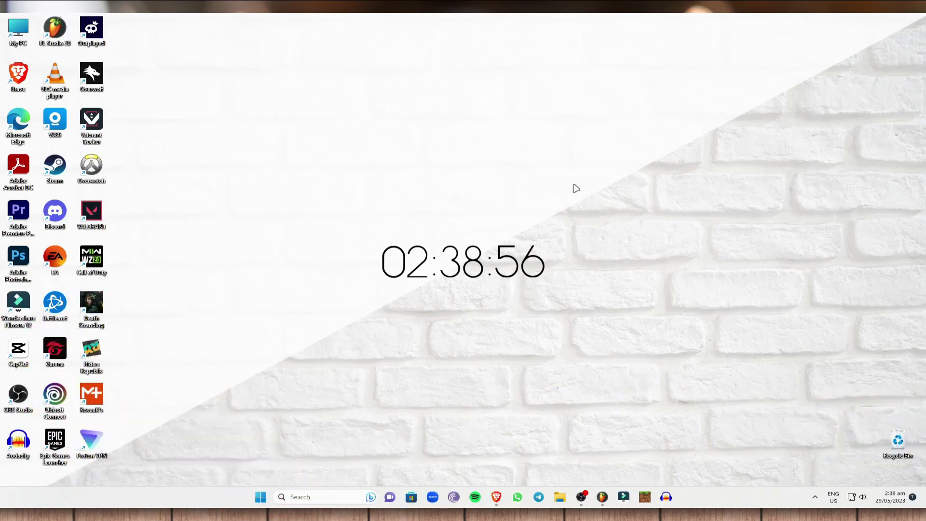
Step: Bring the Brave browser window with the Mailchimp dashboard Home page to the front
left_click(497, 497)
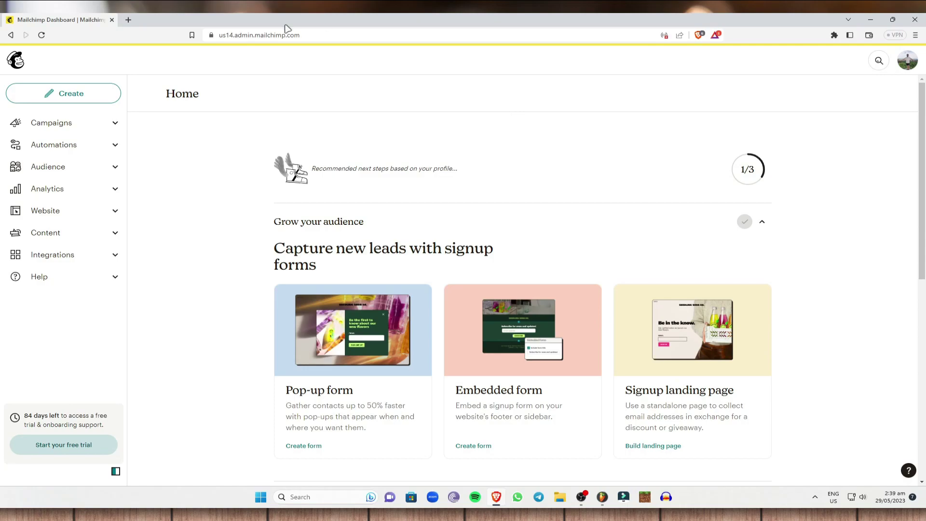
Step: Load mailchimp.com in a new tab and review the pricing plans for 500 contacts
left_click(128, 20)
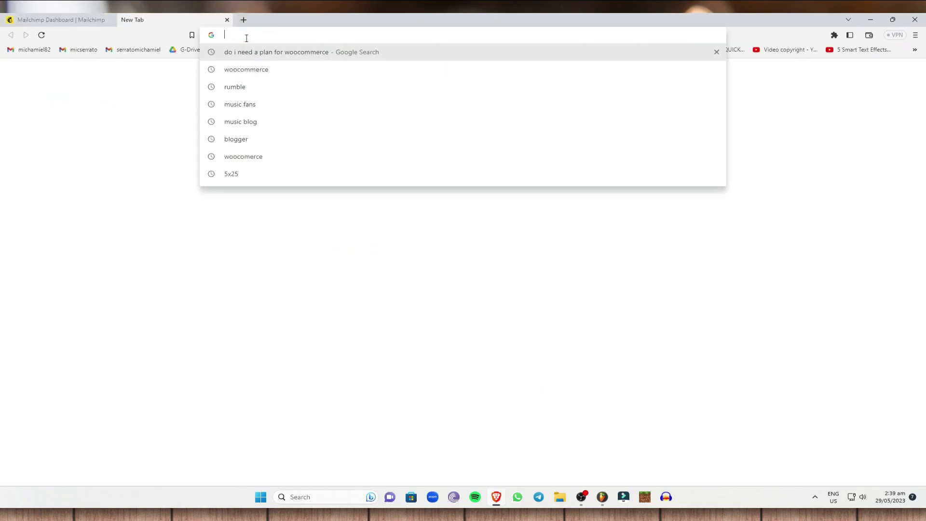
type("c")
key("BackSpace")
type("mailchimp.com")
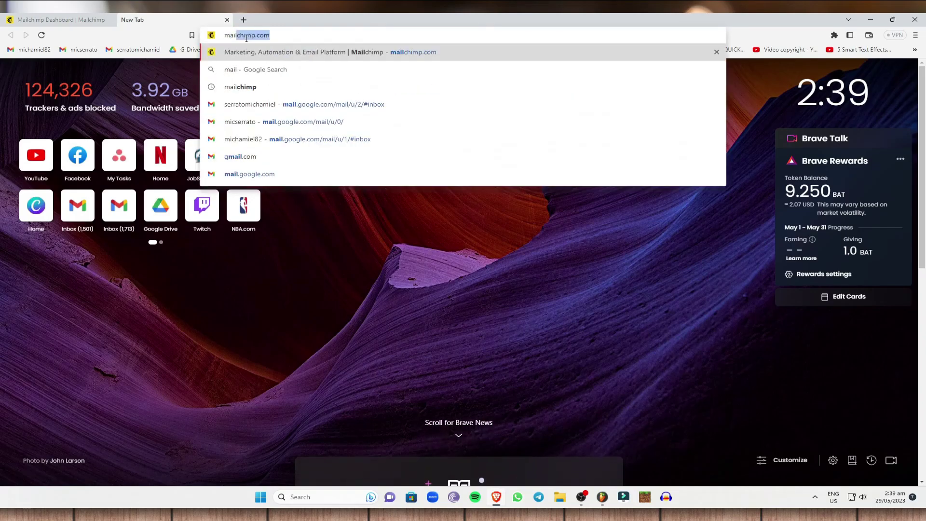
key("Return")
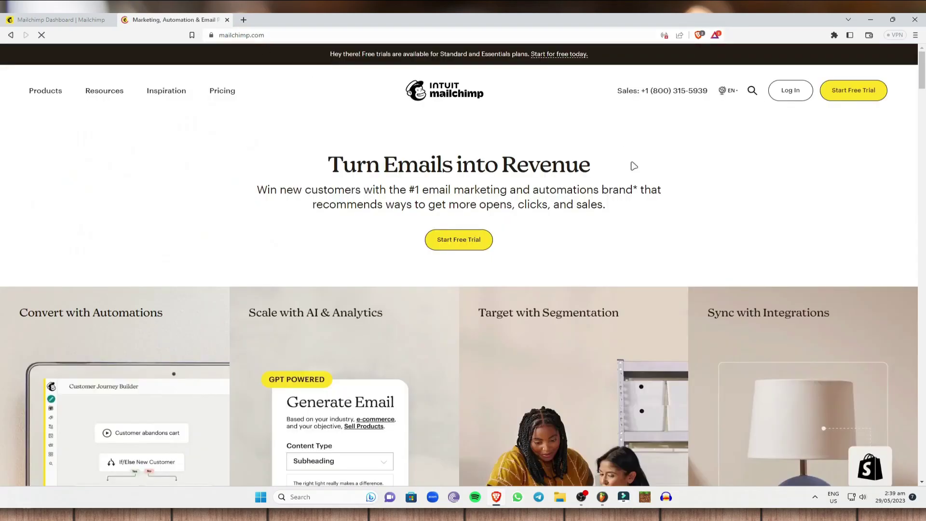
left_click(856, 92)
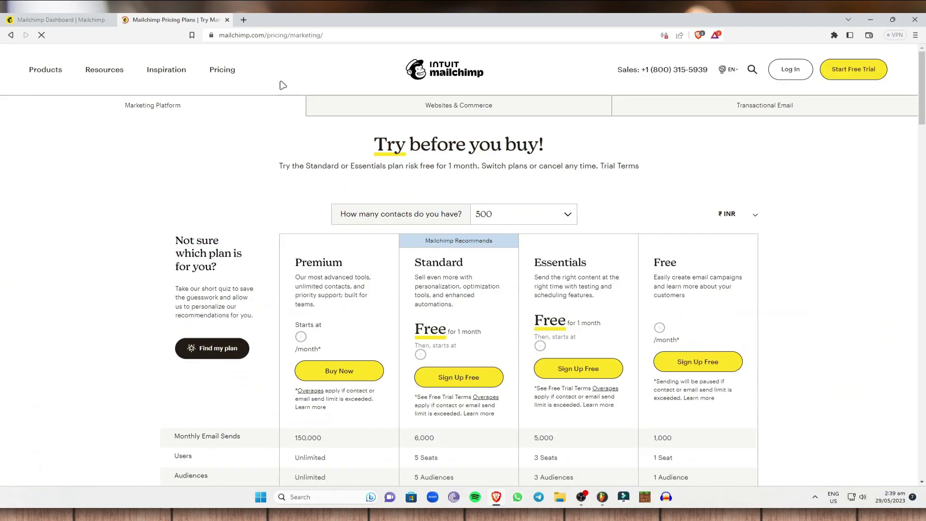
scroll(309, 291, "down", 2)
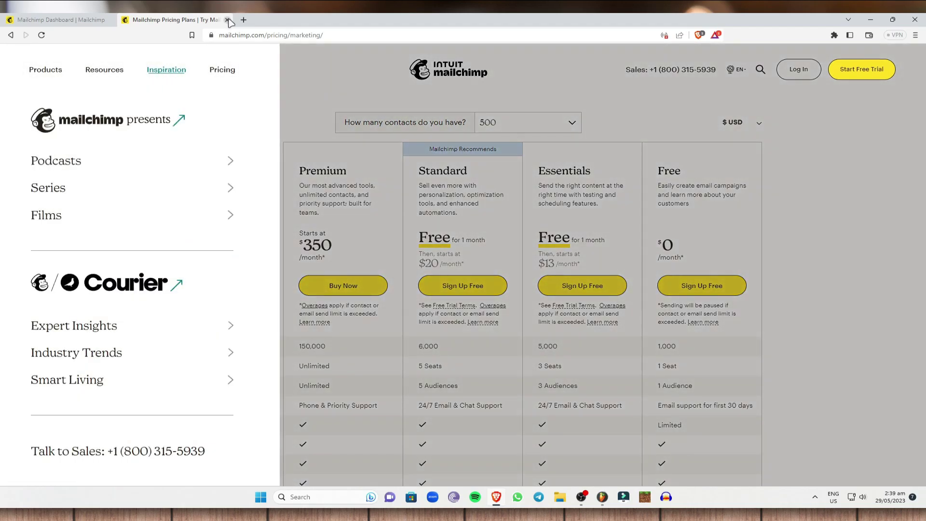
Step: Close the pricing tab and list All campaigns, showing the 'COffee' Regular draft
left_click(227, 20)
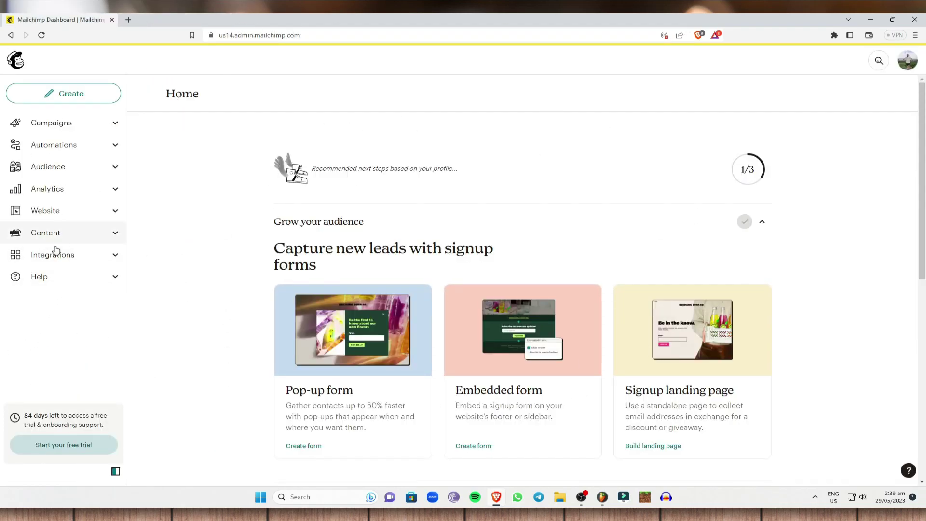
left_click(114, 124)
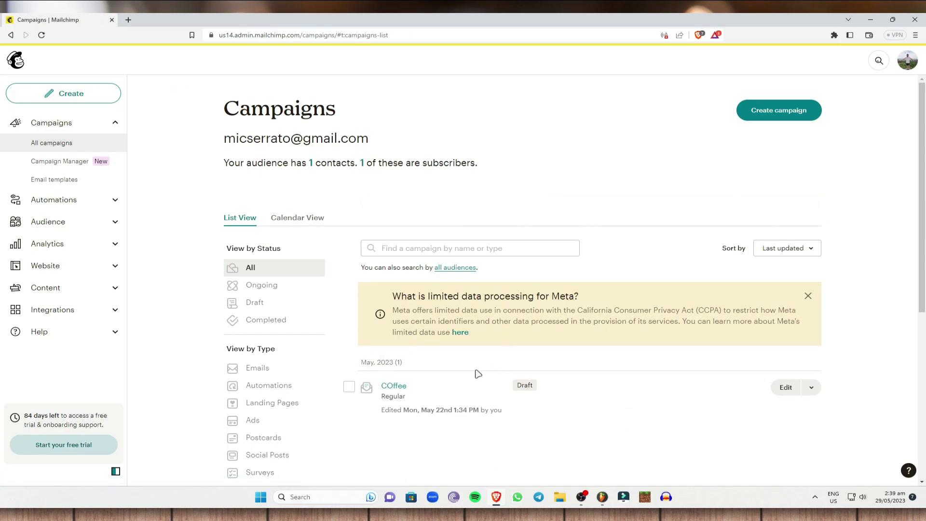
scroll(343, 310, "down", 2)
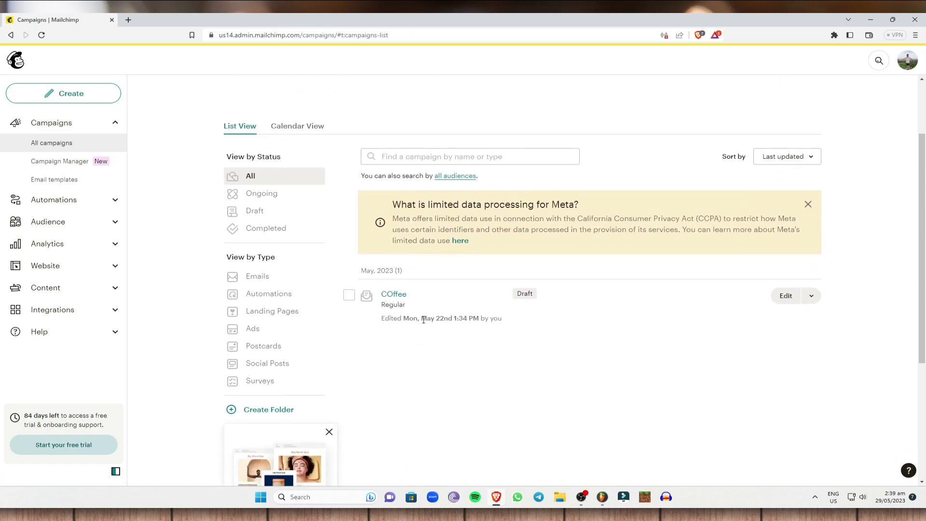
scroll(453, 271, "up", 1)
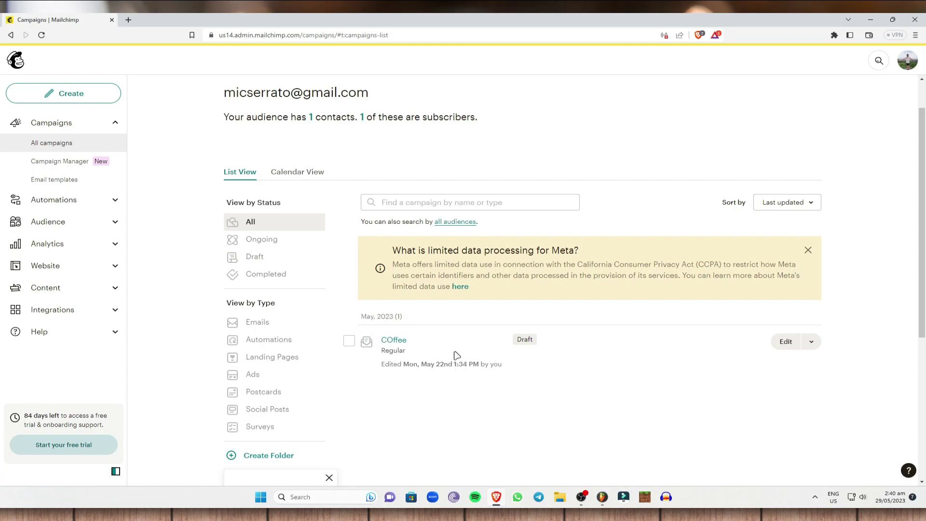
Step: Browse the Campaign Manager features, then go to the Email templates list with 'Coffee 1'
left_click(76, 164)
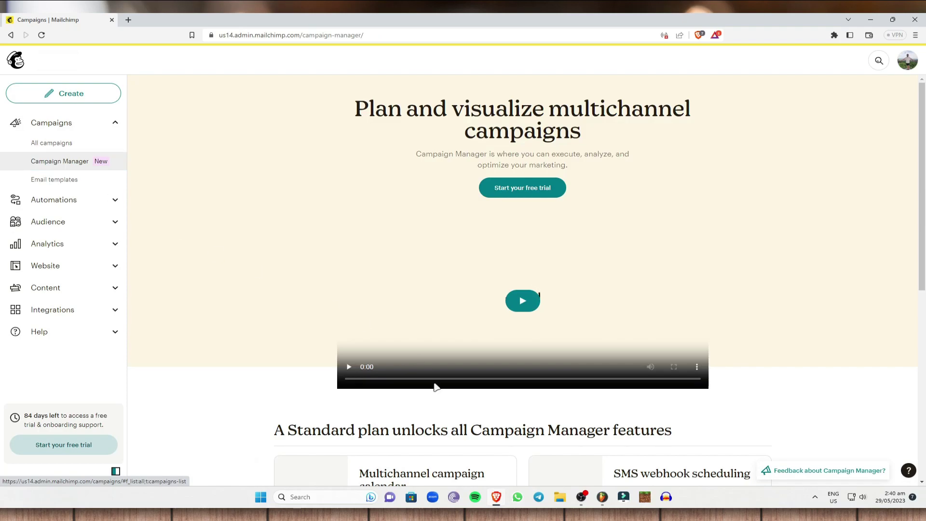
scroll(476, 290, "down", 6)
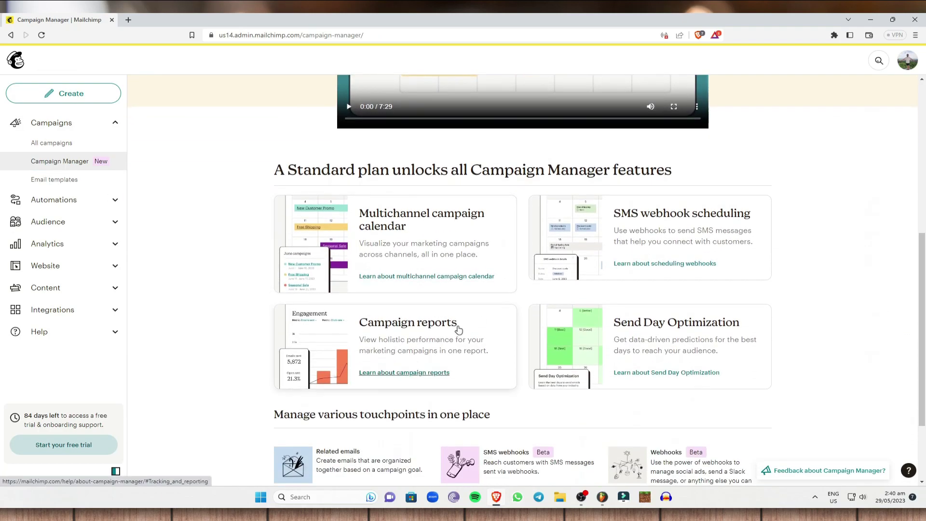
scroll(427, 260, "down", 2)
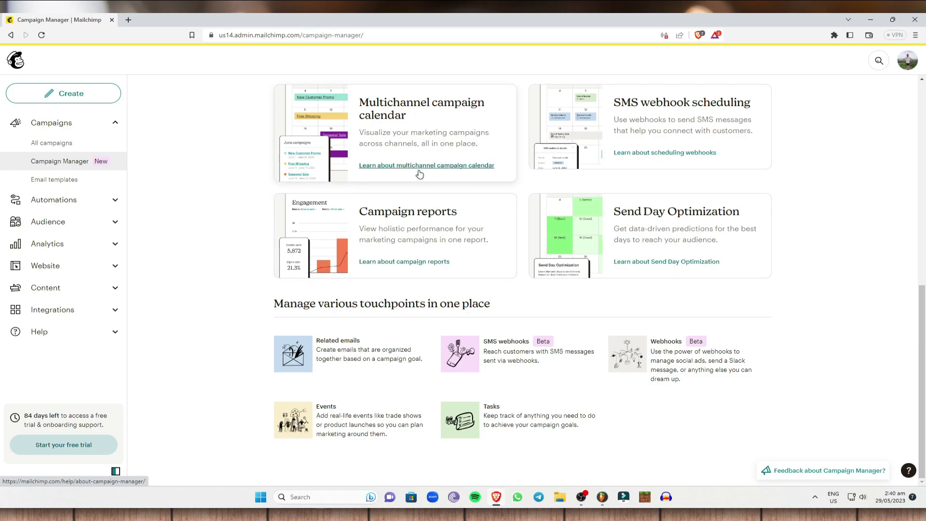
scroll(421, 166, "up", 1)
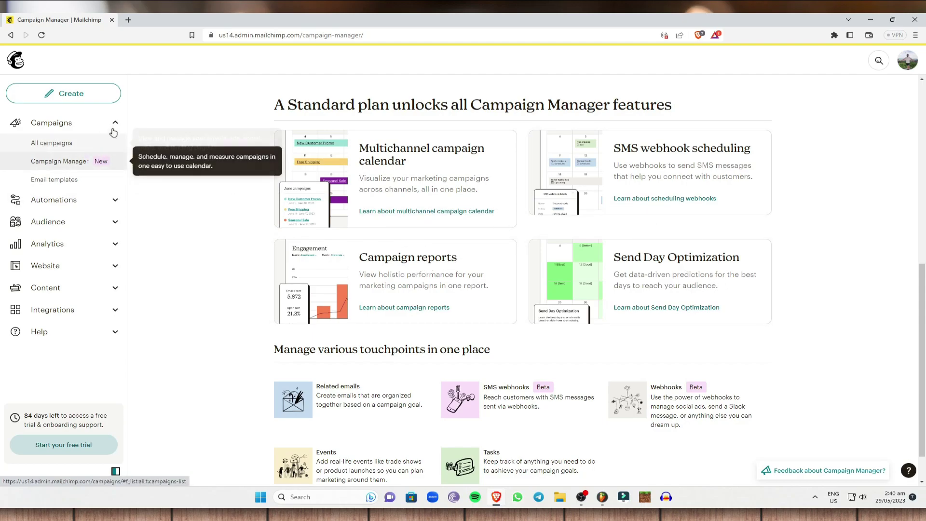
left_click(89, 175)
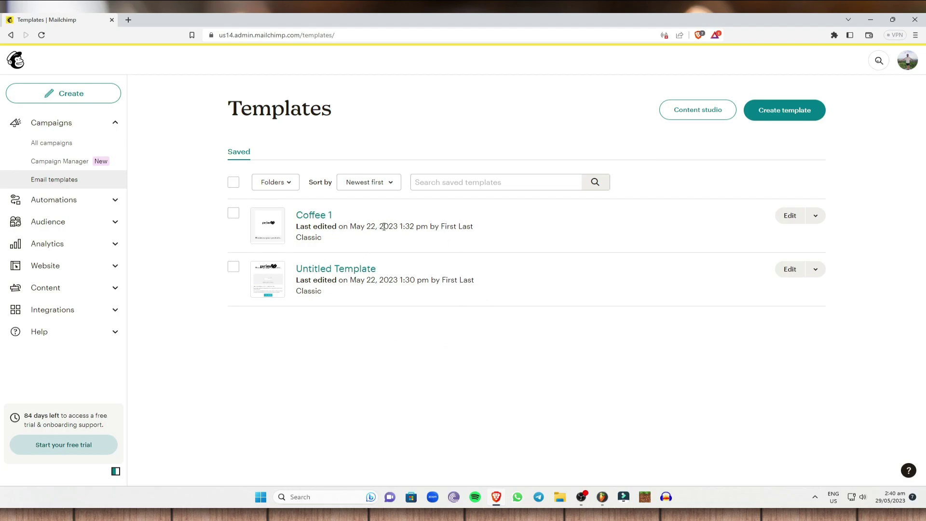
Step: Open the 'Coffee 1' template editor in a new tab, then return to the Templates list
right_click(327, 222)
left_click(352, 225)
left_click(151, 22)
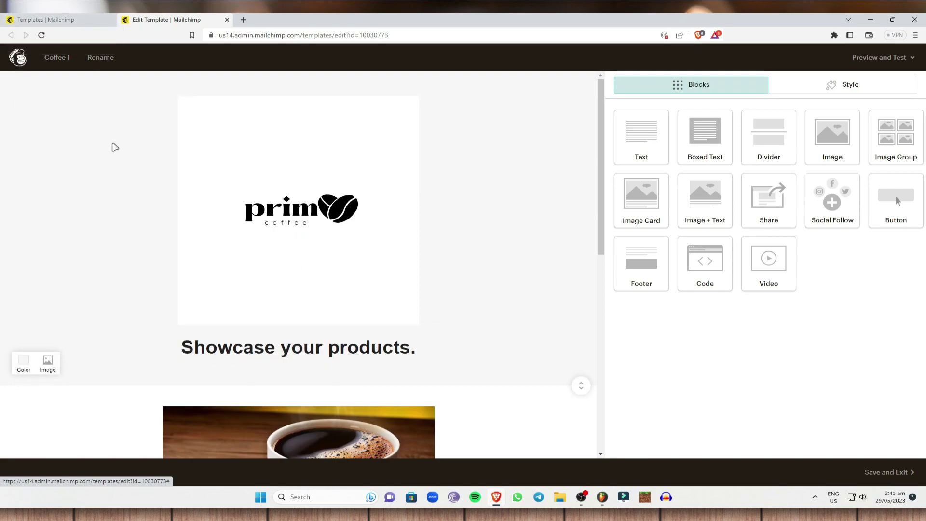
left_click(48, 19)
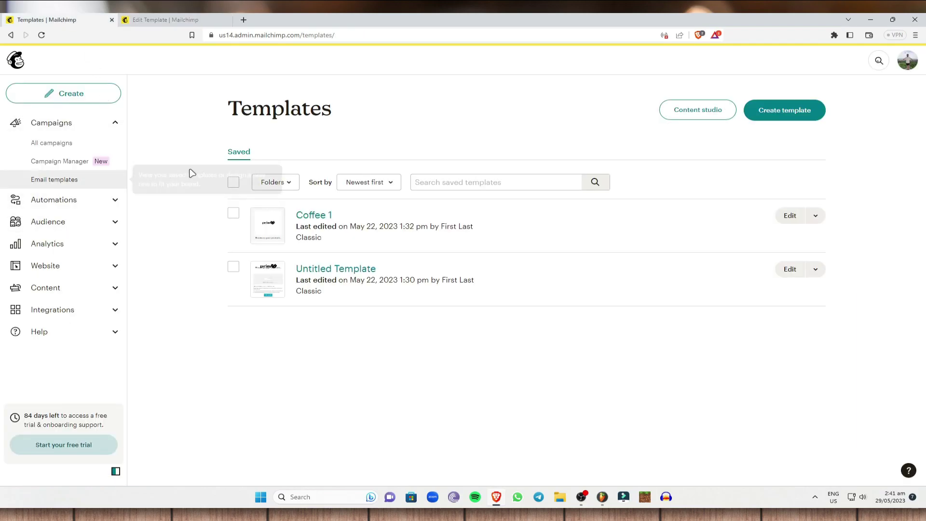
Step: Scroll the Automations Customer Journeys overview, then view the empty All journeys list
left_click(111, 200)
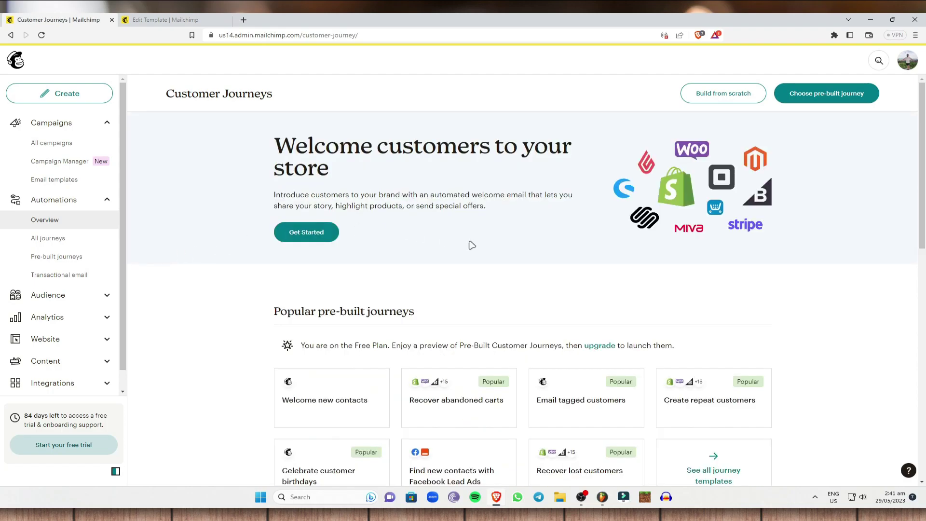
scroll(359, 303, "down", 2)
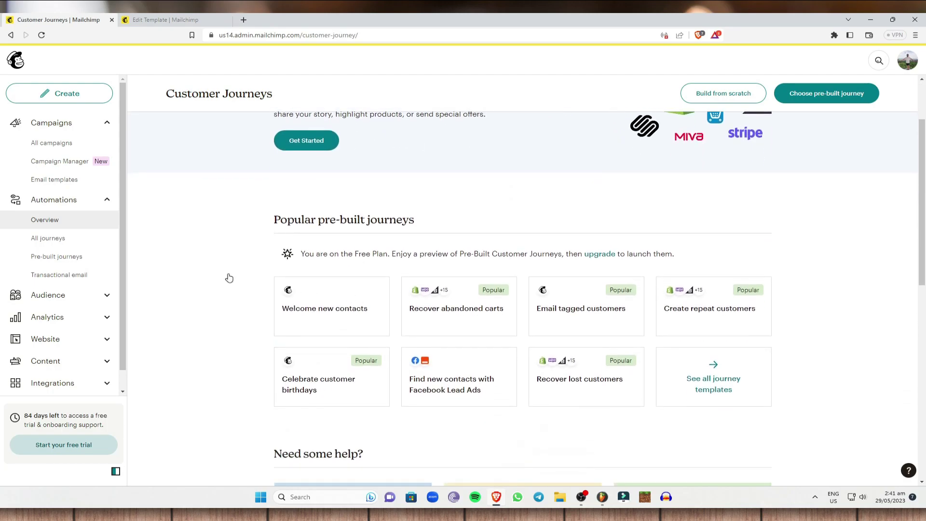
scroll(342, 321, "down", 2)
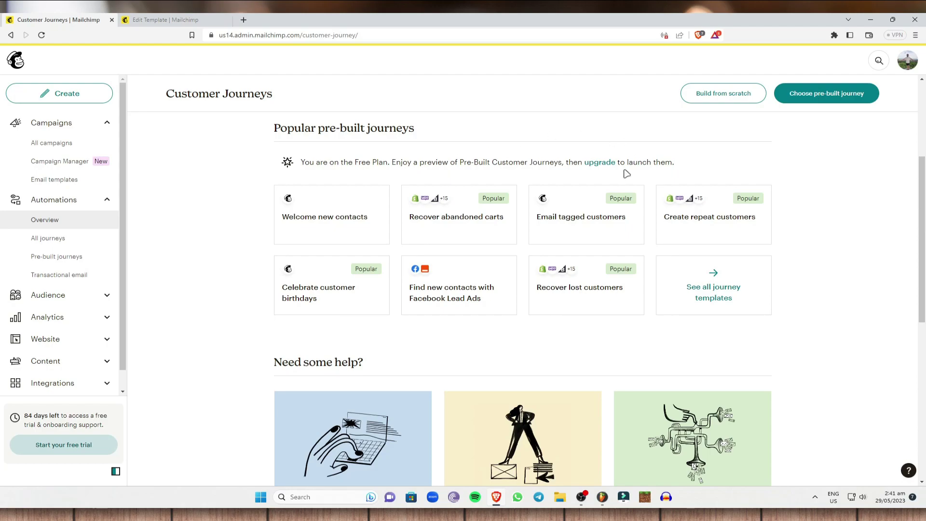
scroll(299, 270, "down", 3)
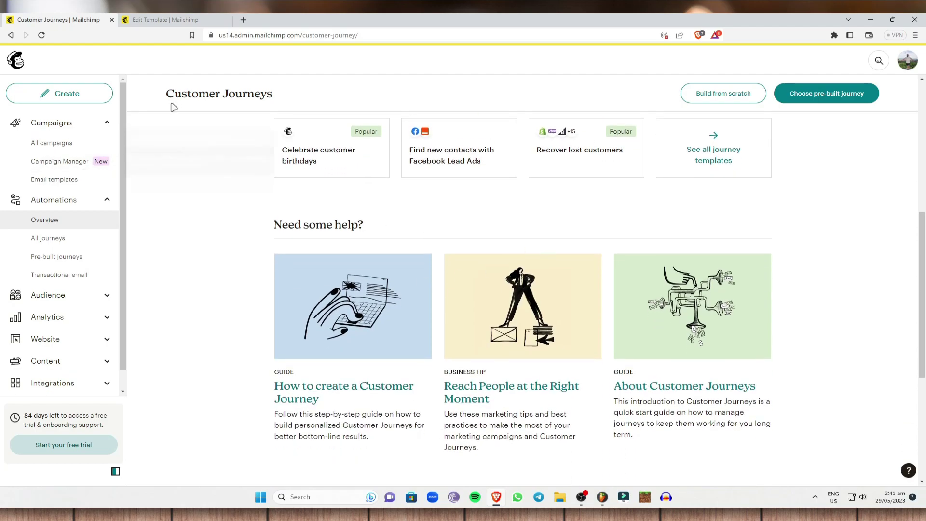
left_click(56, 240)
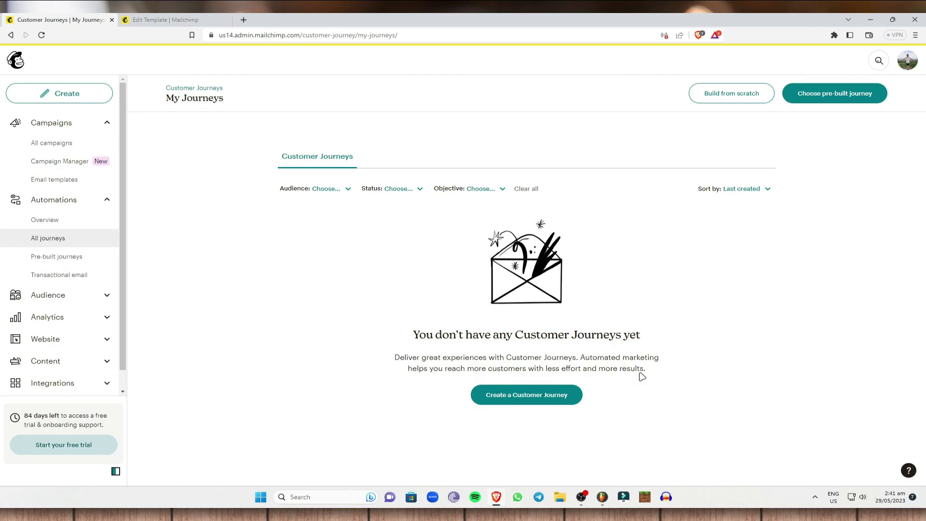
Step: Scroll through the Pre-built Journeys cards, such as 'Welcome new contacts'
left_click(64, 256)
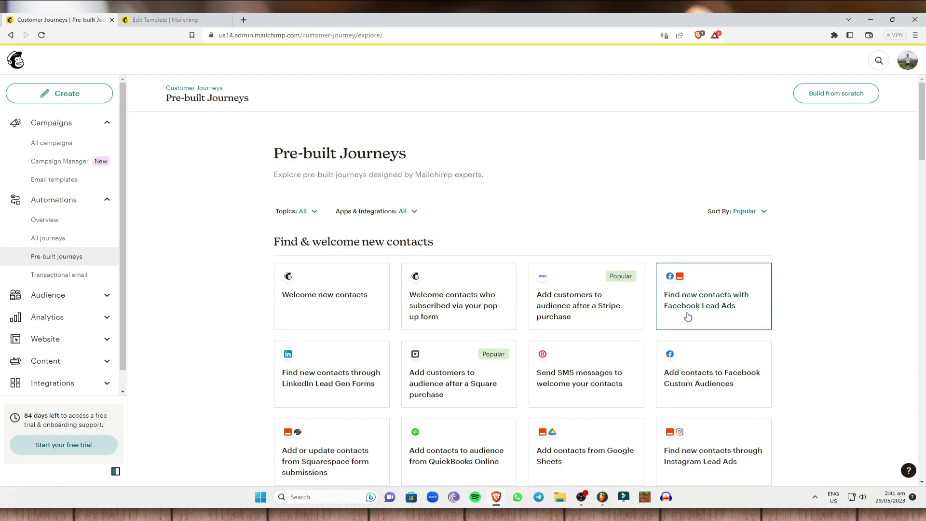
scroll(738, 371, "down", 3)
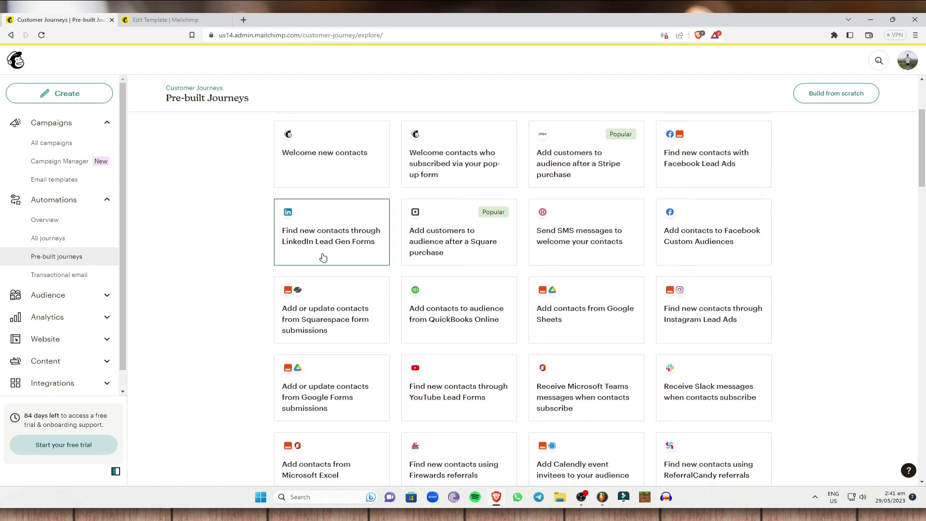
scroll(531, 176, "up", 2)
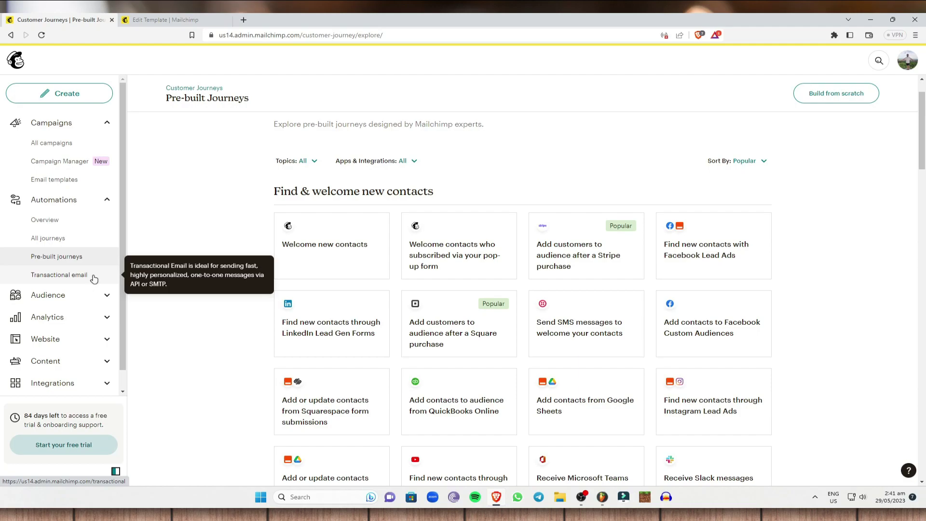
Step: Glance at the Transactional Email page, then switch to the Audience Dashboard
left_click(94, 279)
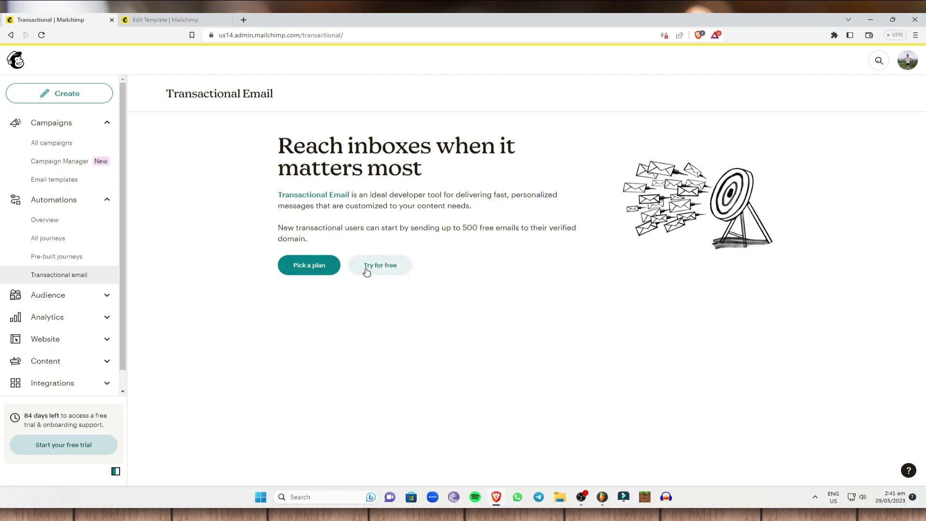
left_click(94, 297)
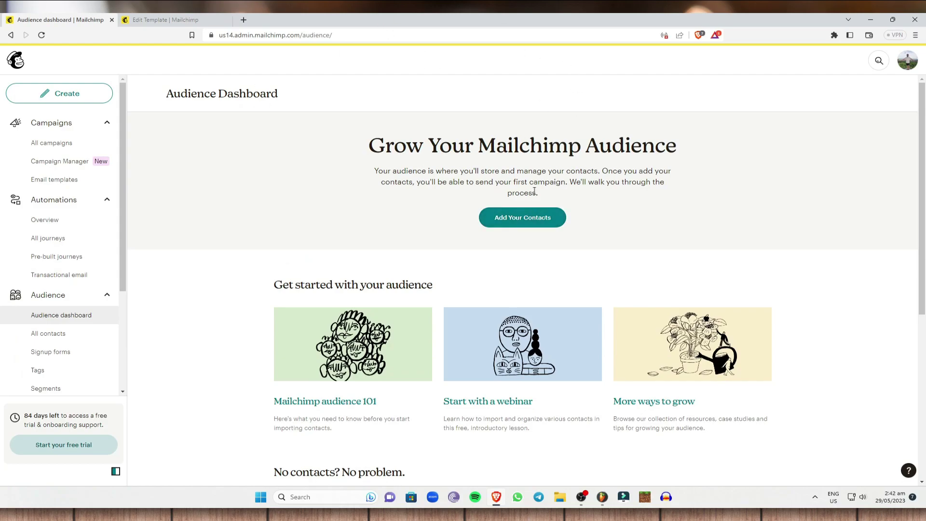
left_click(539, 216)
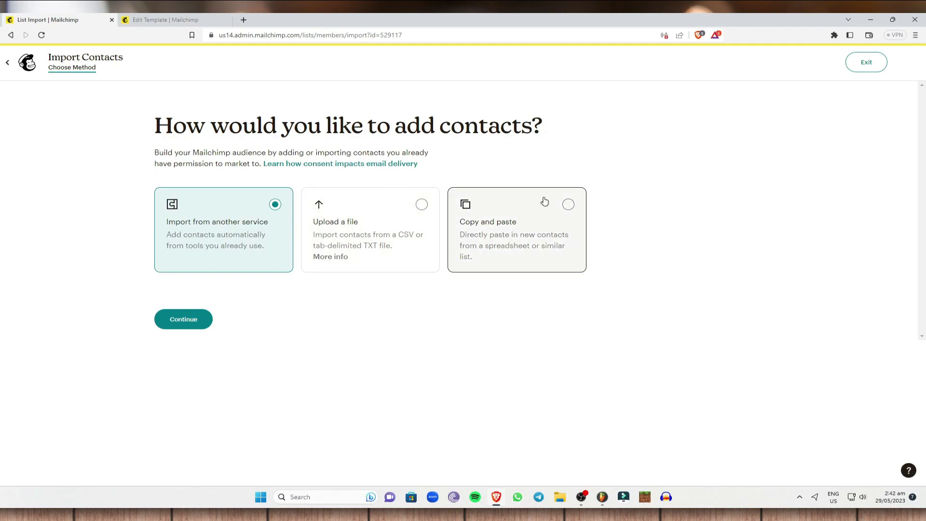
left_click(8, 73)
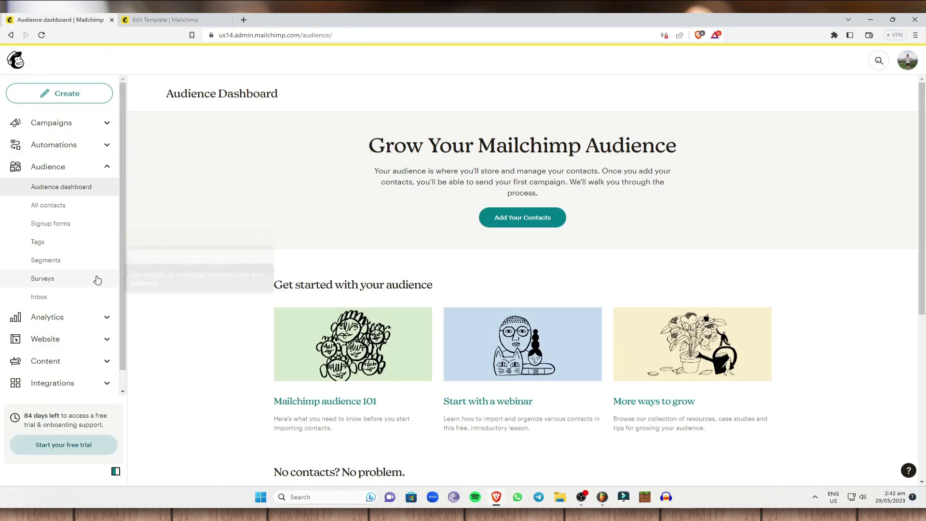
Step: Open Analytics > Email, close the sample-data dialog and upgrade banner, and scroll the charts
left_click(91, 317)
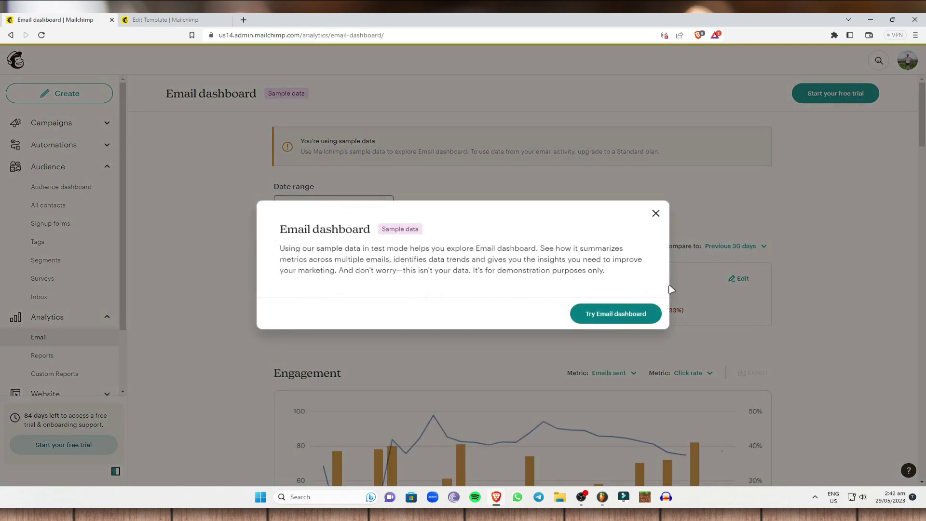
left_click(656, 213)
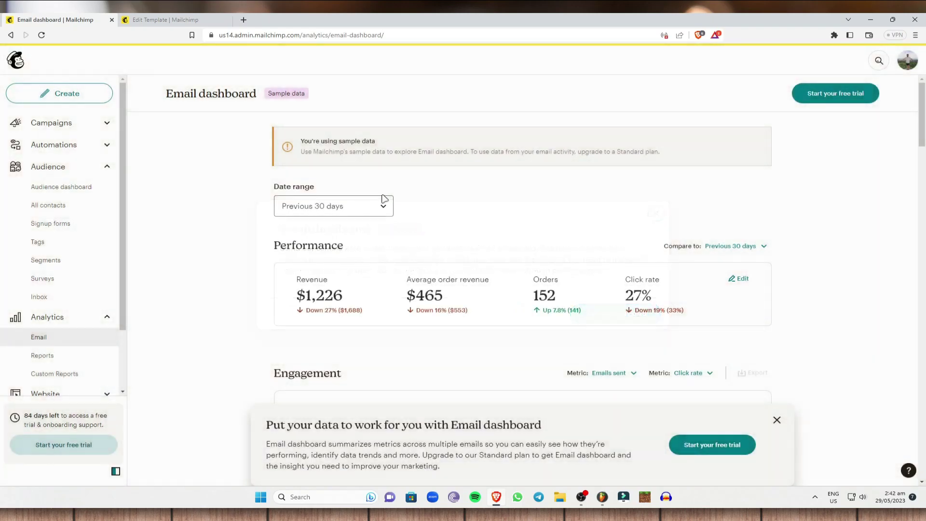
left_click(776, 420)
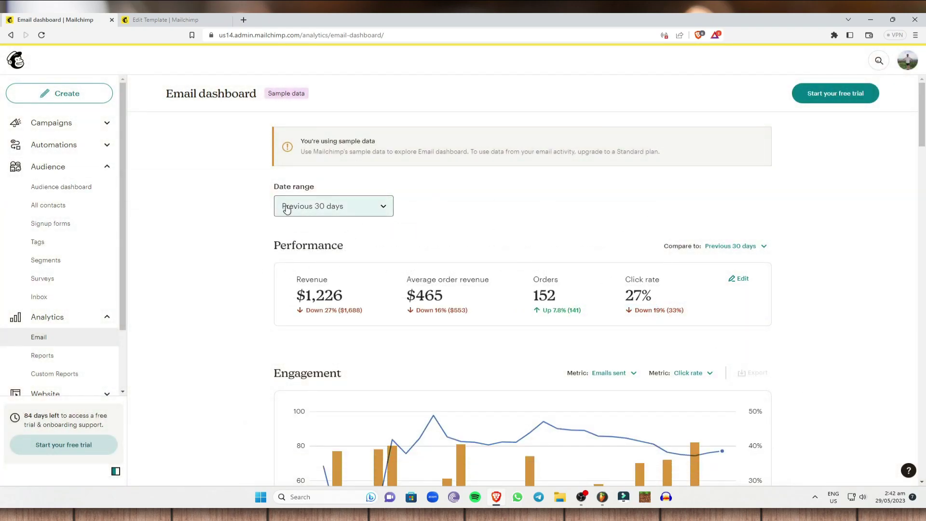
scroll(434, 217, "down", 1)
scroll(471, 275, "down", 3)
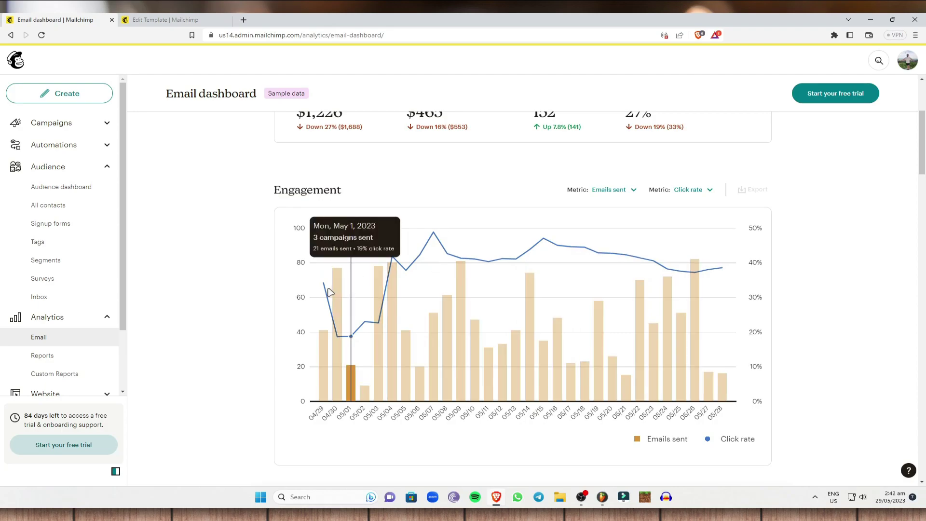
scroll(348, 238, "up", 2)
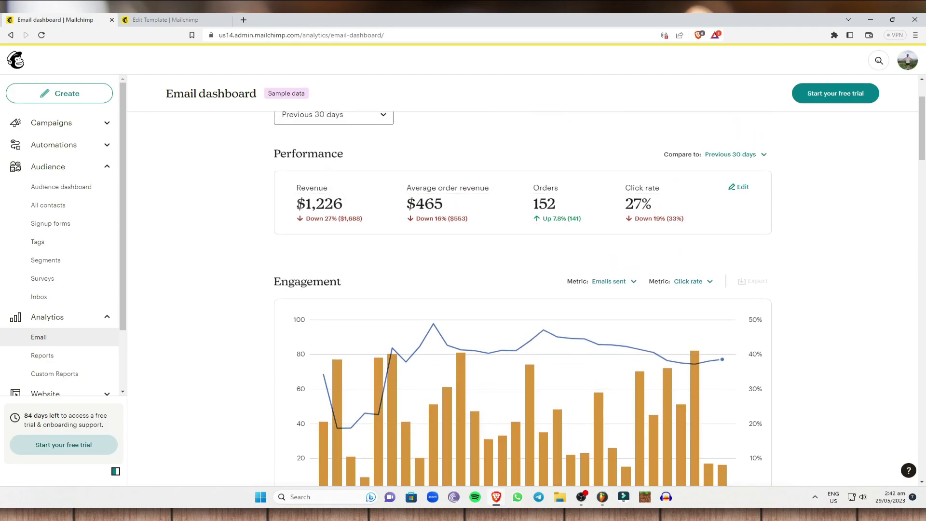
scroll(331, 265, "up", 1)
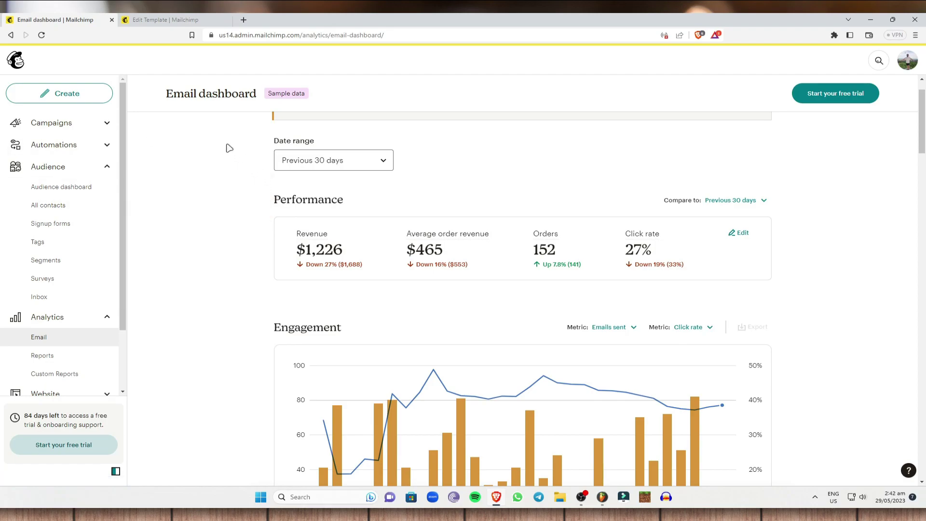
Step: Open the Create page and expand Email to show Regular, Plain text and Template options
left_click(104, 96)
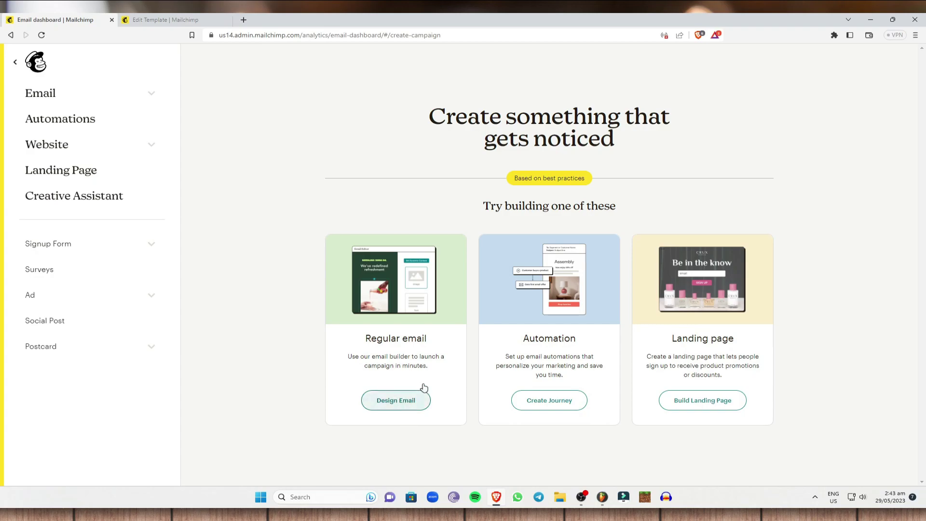
left_click(148, 95)
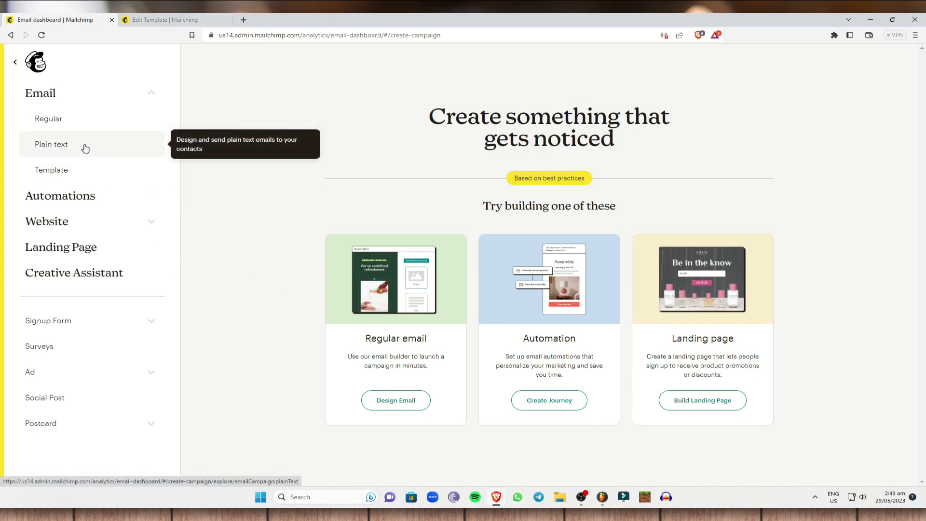
Step: Start a plain-text email campaign named 'Order now for %50 discount'
left_click(85, 148)
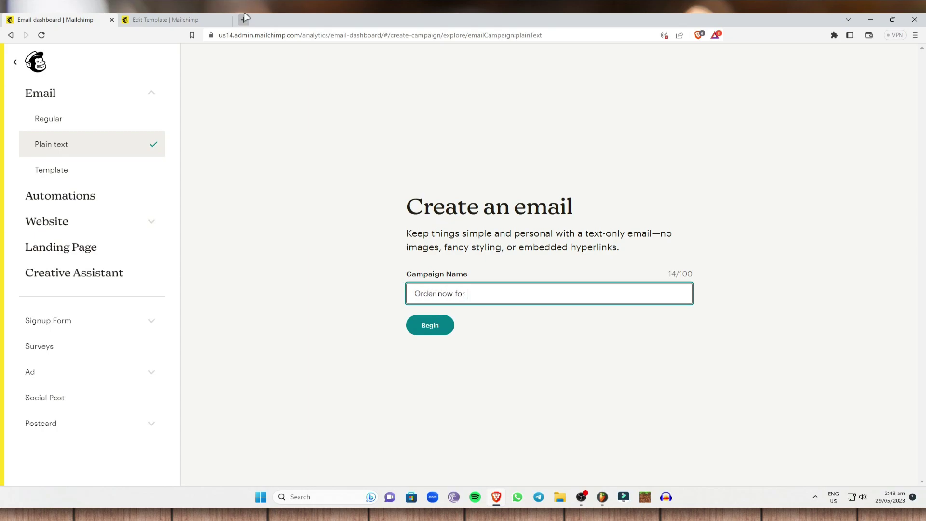
type("50 discount")
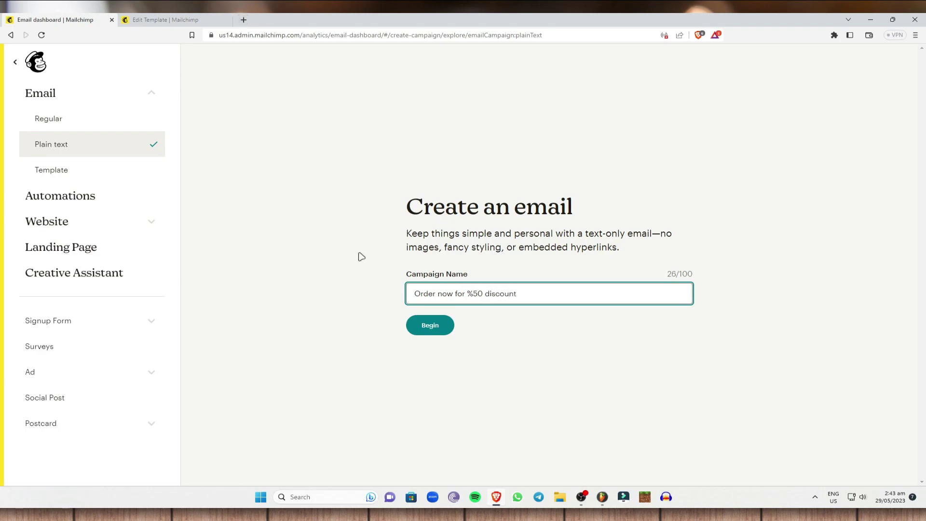
left_click(418, 322)
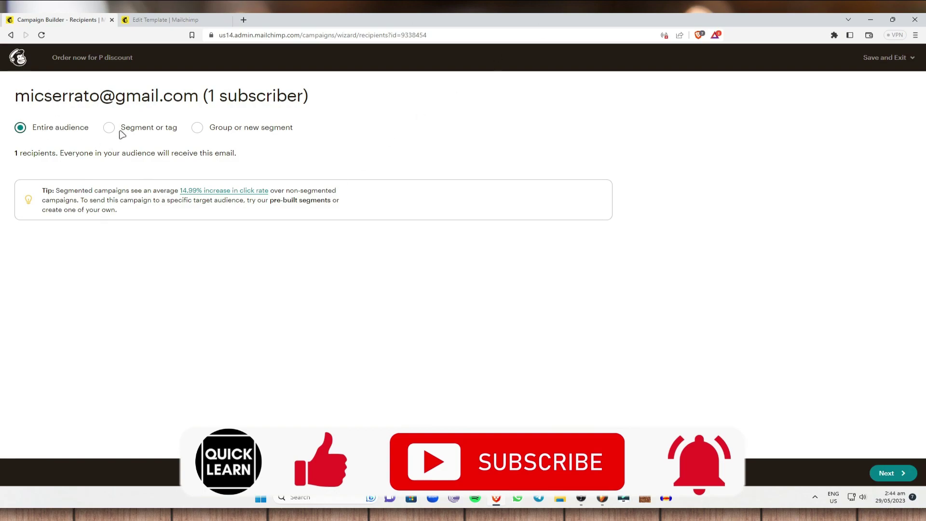
Step: Set the campaign recipients to the entire audience, after trying the segment and group options
left_click(109, 127)
left_click(198, 128)
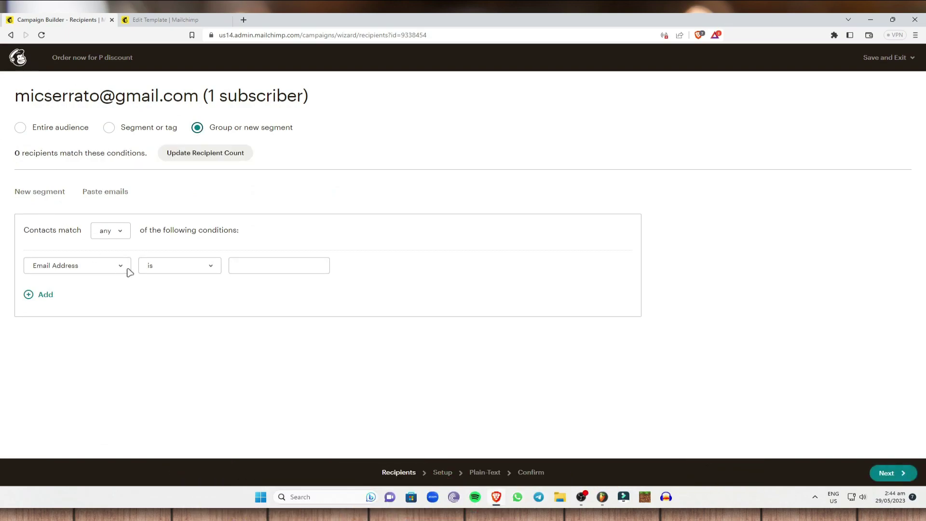
left_click(21, 127)
left_click(893, 473)
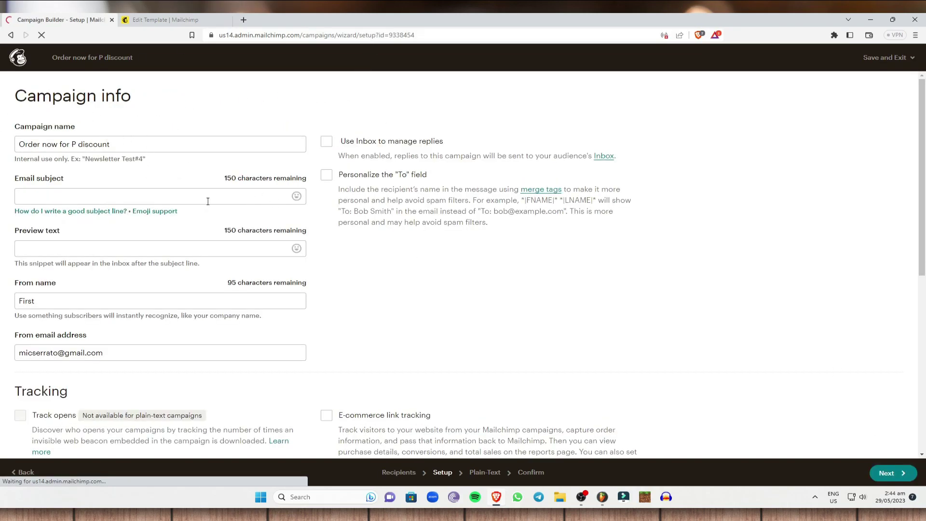
Step: Enter subject 'Re: Discounts', preview text 'ORder now for a big discount' and a new sender name
left_click(106, 196)
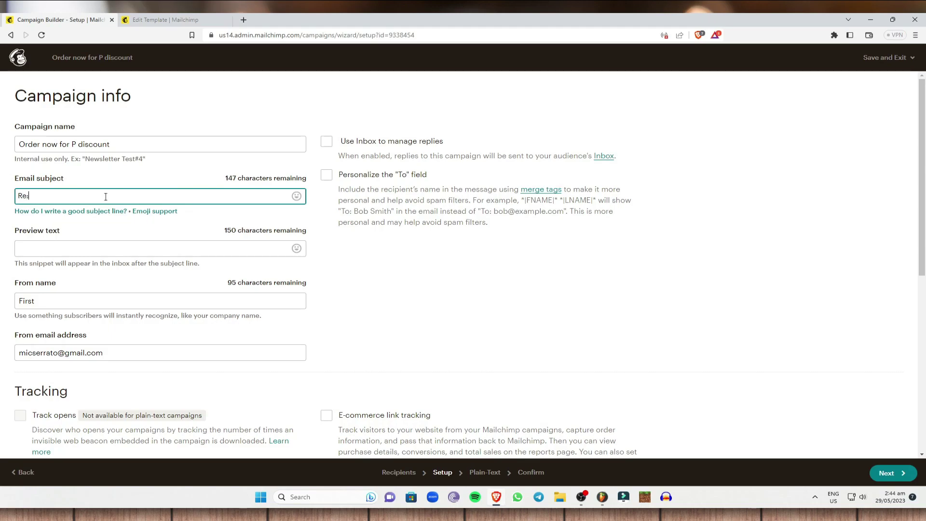
type("Re: Discounts")
left_click(137, 247)
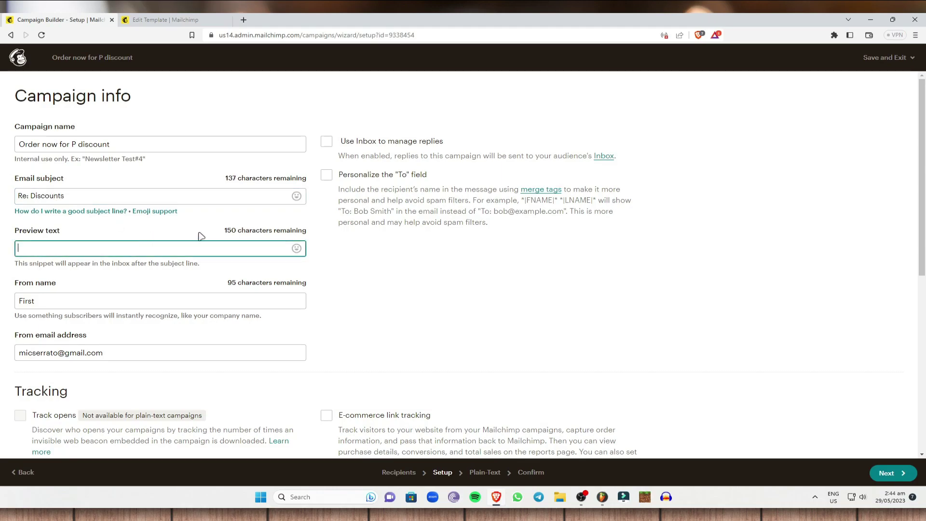
type("ORder now for a big discount")
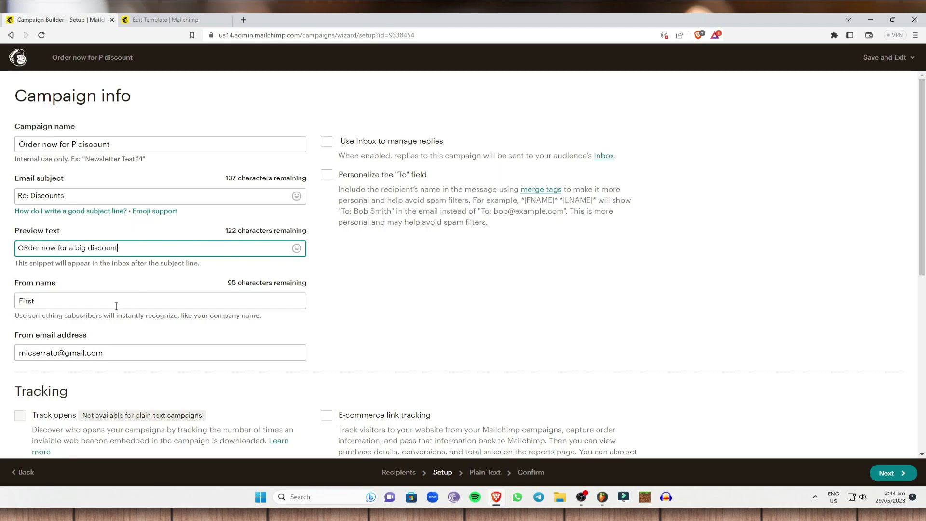
left_click(116, 302)
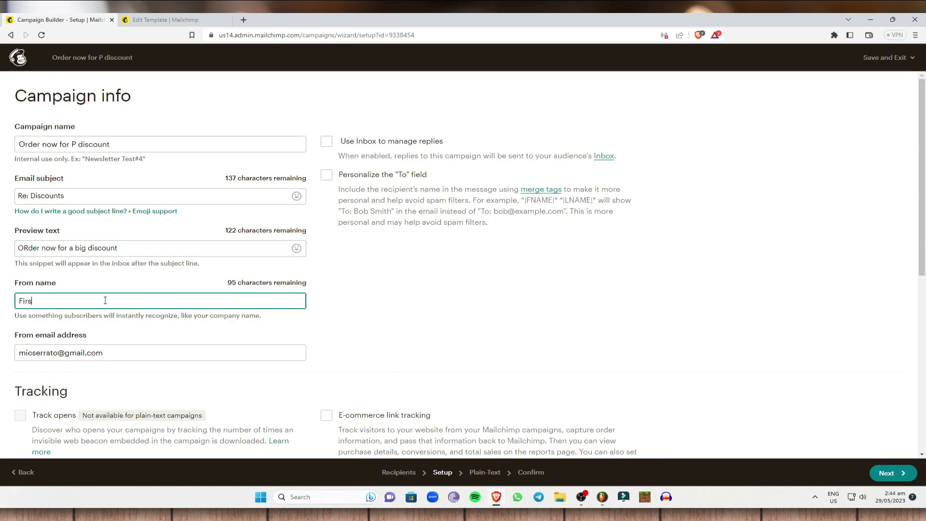
scroll(72, 299, "down", 2)
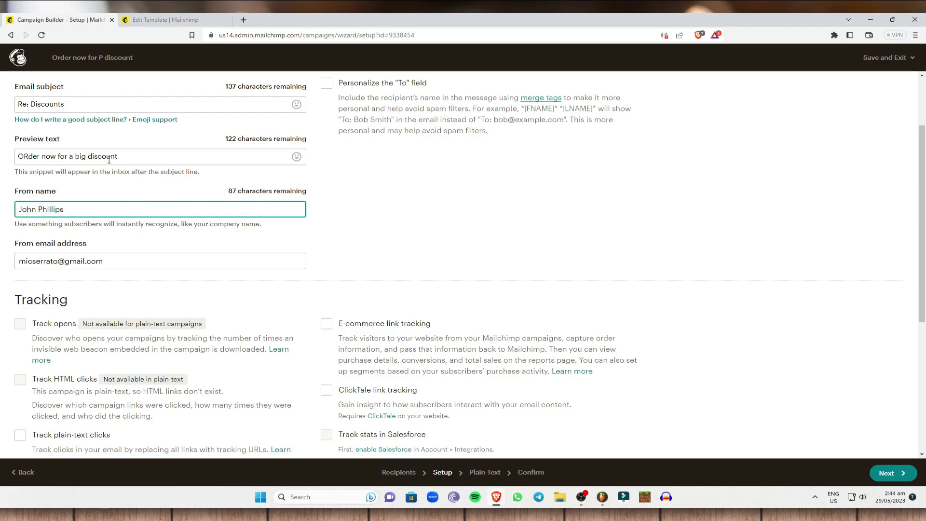
scroll(390, 124, "up", 2)
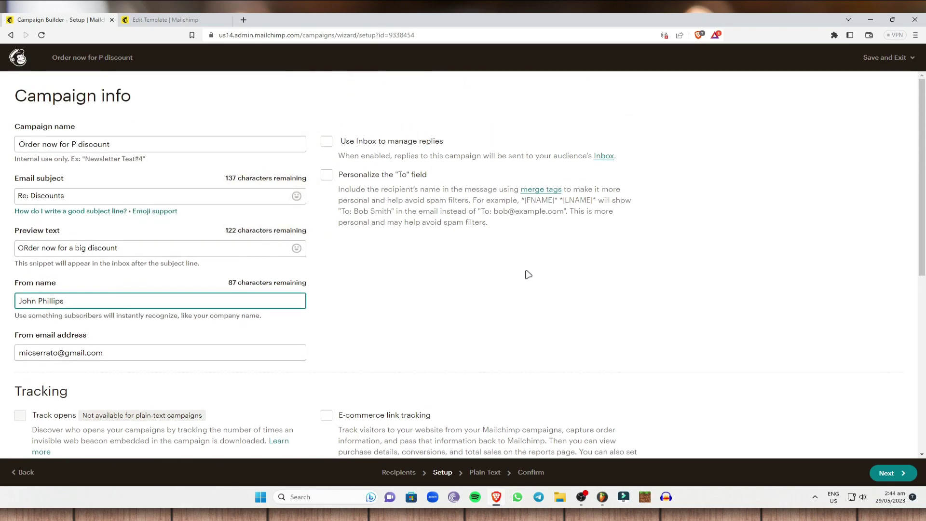
scroll(194, 341, "down", 5)
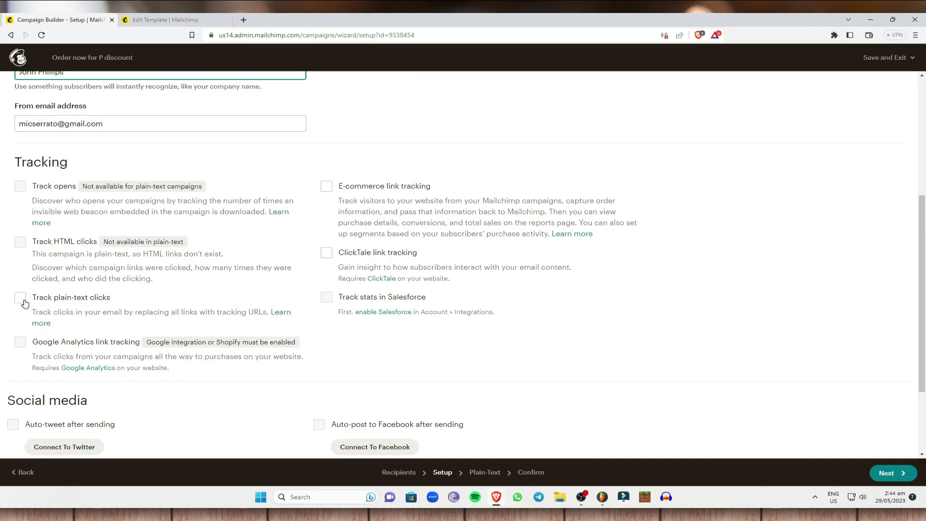
Step: Enable e-commerce link, ClickTale link and plain-text click tracking for the campaign
left_click(326, 186)
left_click(326, 253)
left_click(35, 300)
scroll(307, 337, "down", 2)
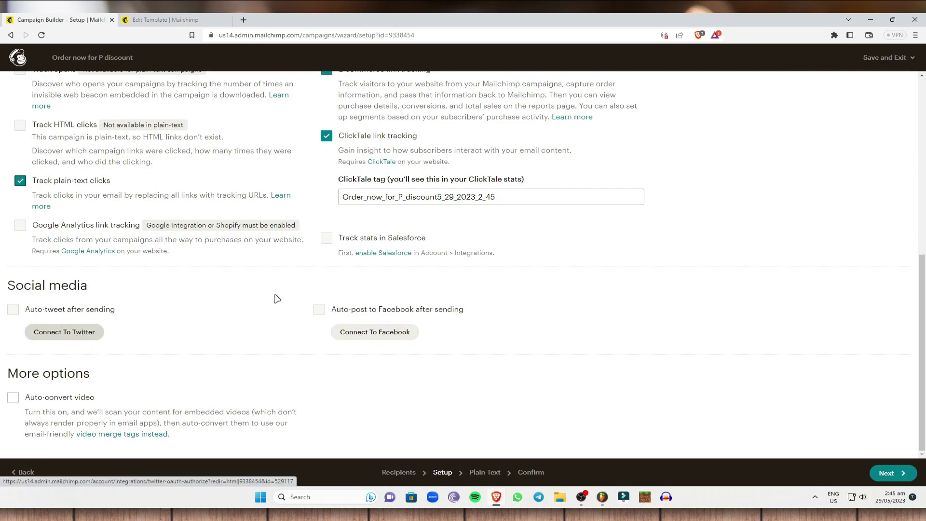
scroll(193, 270, "up", 6)
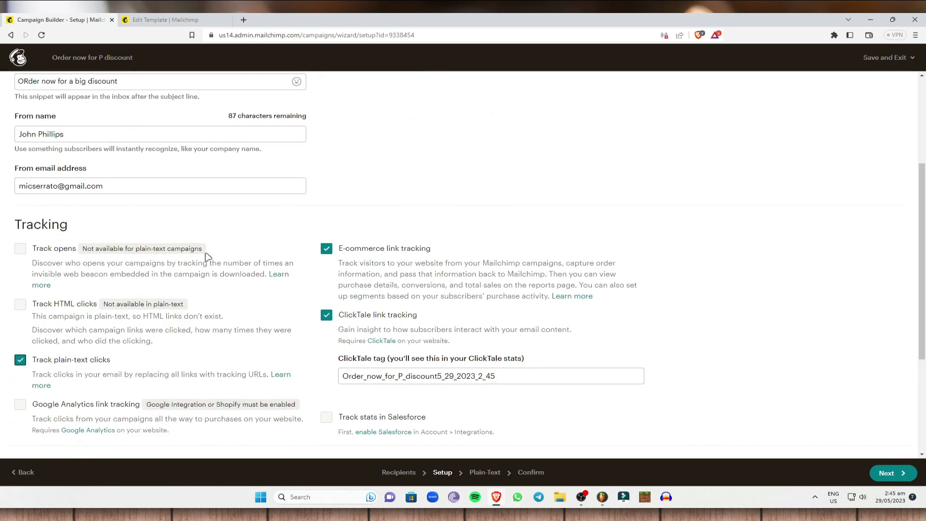
scroll(100, 241, "down", 6)
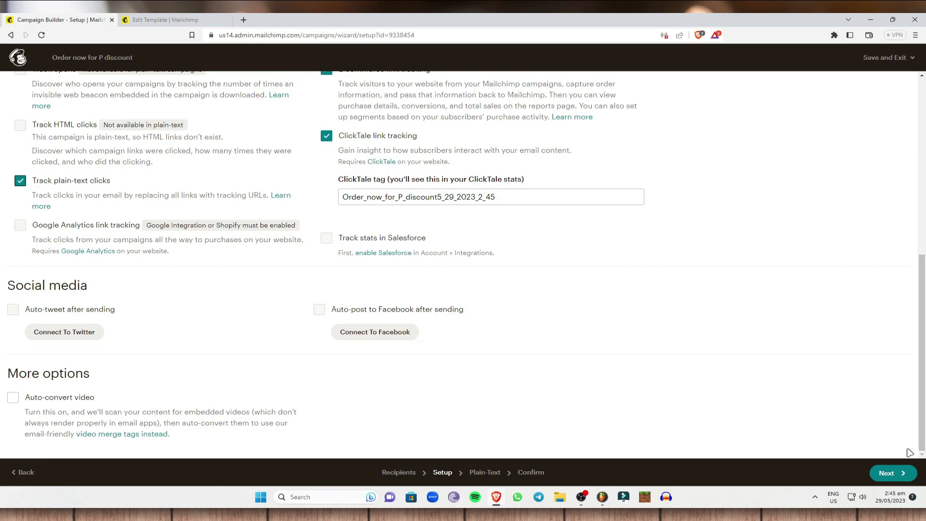
left_click(896, 472)
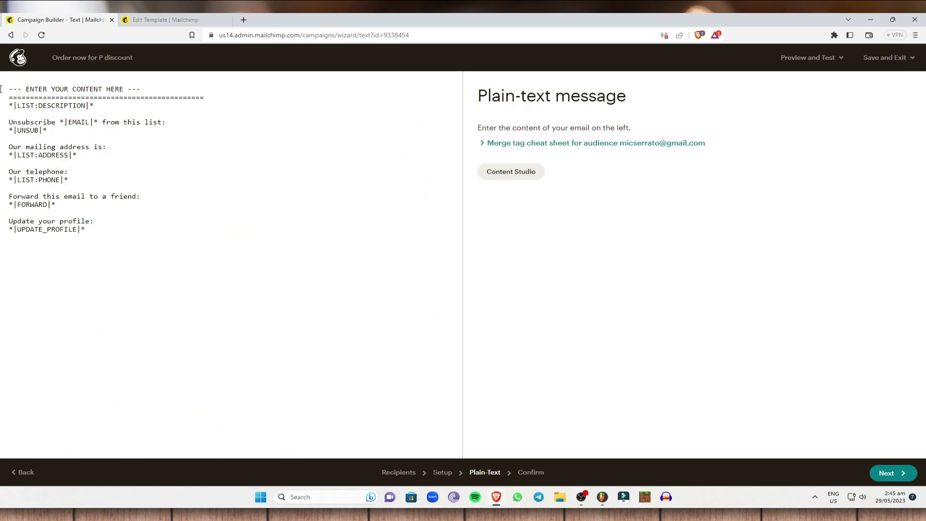
Step: Select the placeholder plain-text message and try to proceed, triggering the replace-content warning
left_click_drag(105, 247, 1, 89)
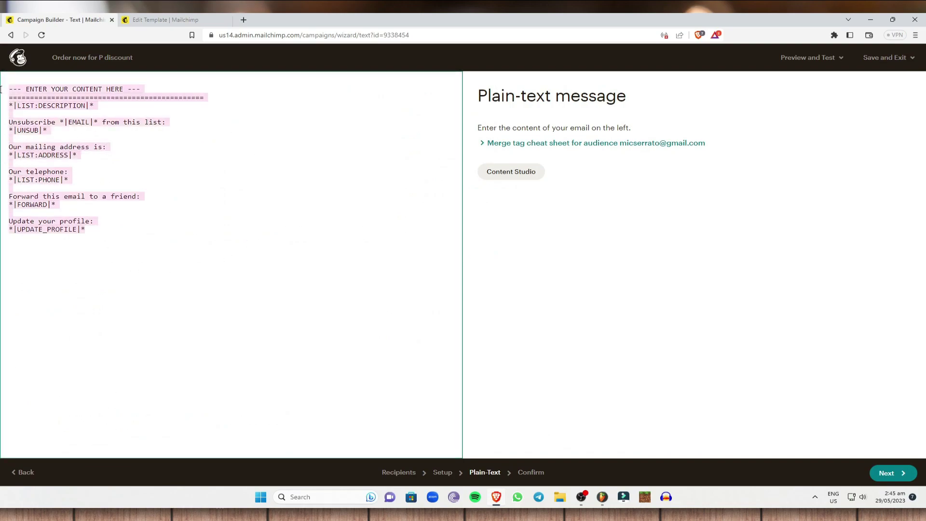
left_click(246, 194)
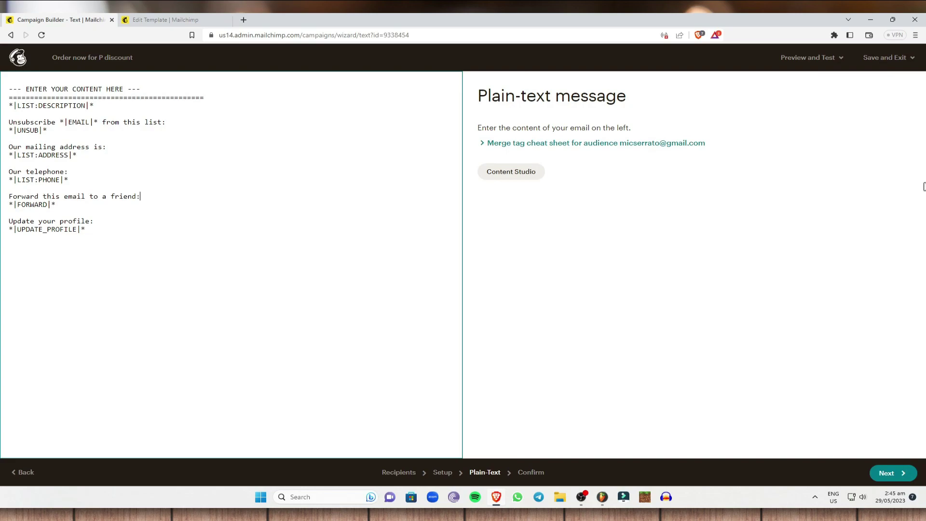
left_click_drag(1, 94, 7, 88)
left_click(277, 284)
left_click_drag(134, 231, 8, 96)
left_click(886, 480)
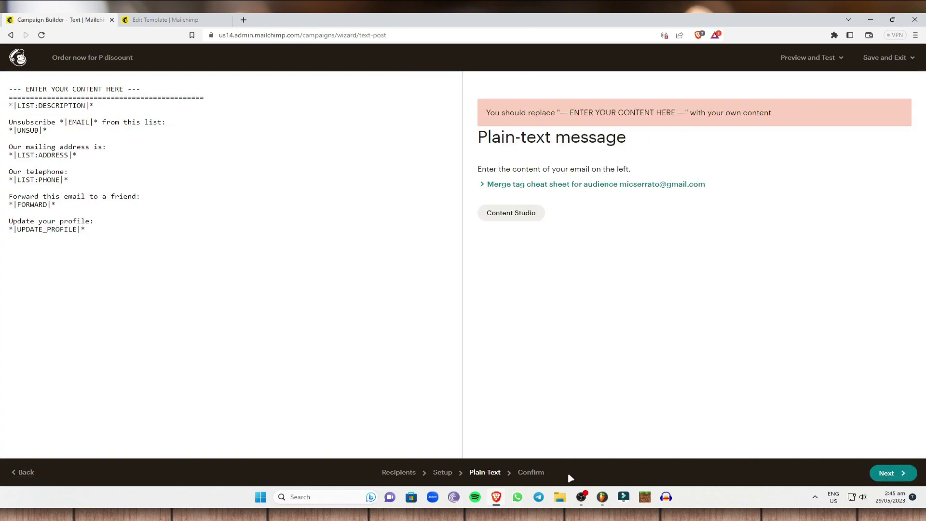
left_click(527, 474)
Step: Save the campaign, exit the Coffee1 template editor and close the Campaign Builder tab
left_click(908, 59)
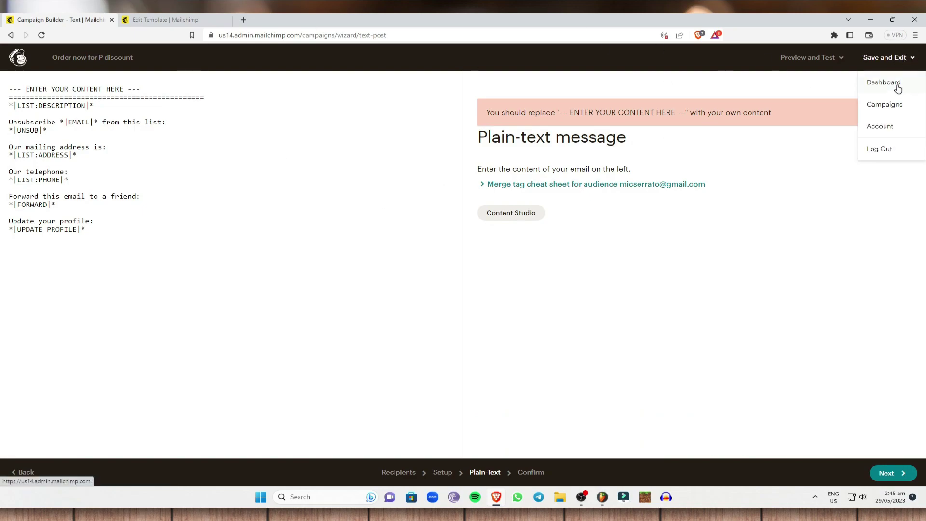
left_click(884, 82)
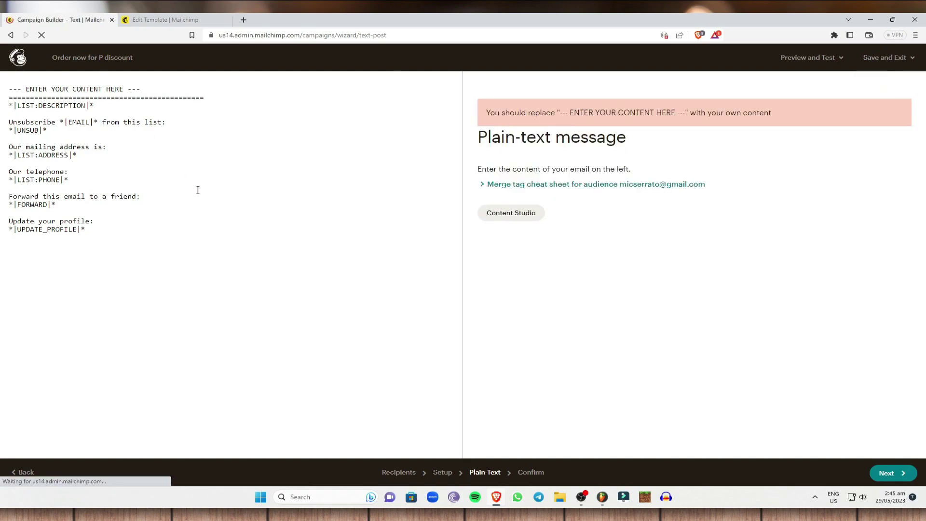
left_click(888, 57)
left_click(864, 81)
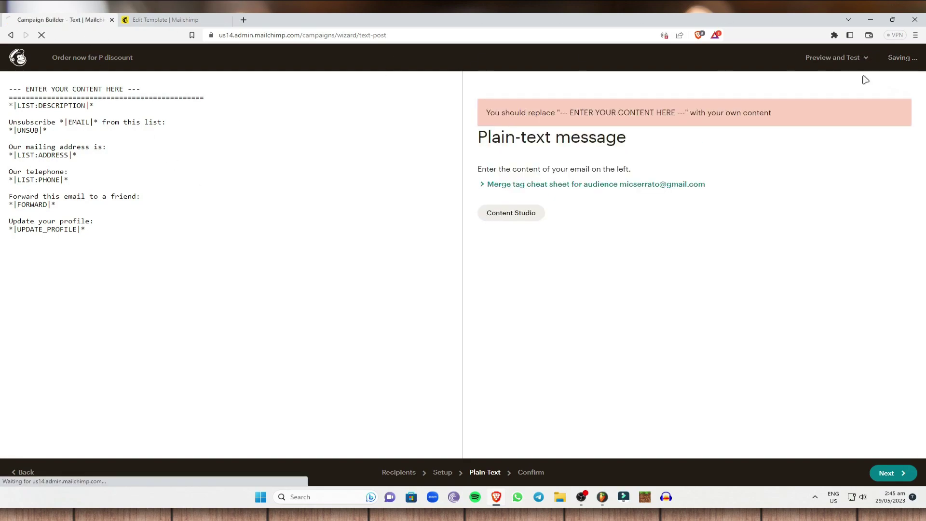
left_click(188, 19)
left_click(18, 58)
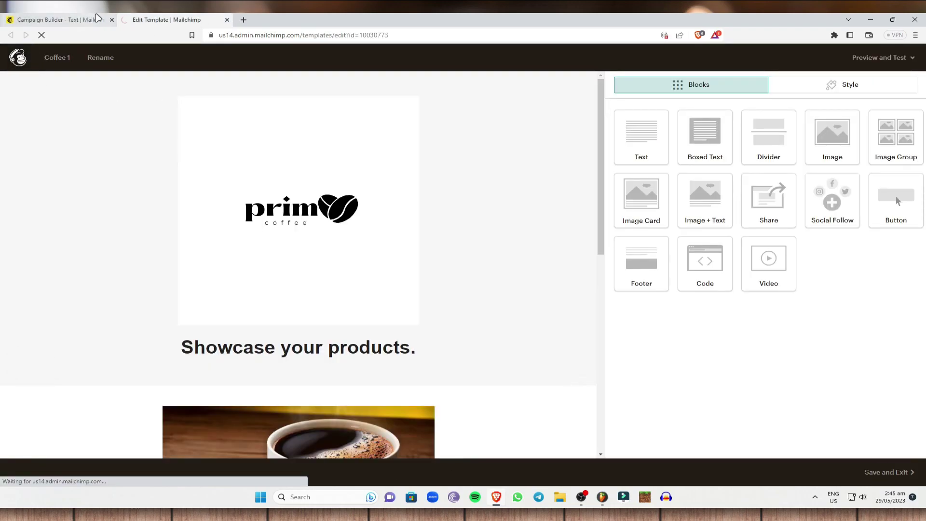
left_click(111, 21)
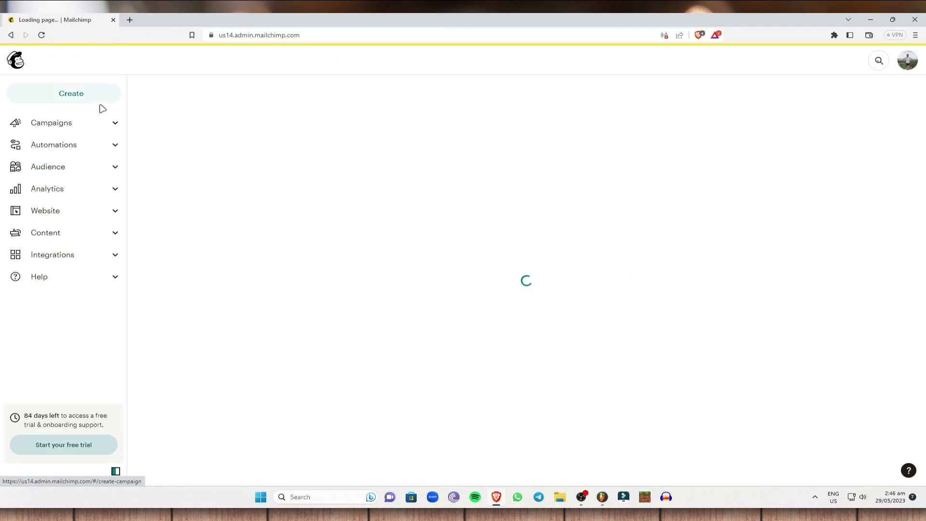
Step: Start a new email template from Create > Email > Template
left_click(89, 123)
left_click(91, 97)
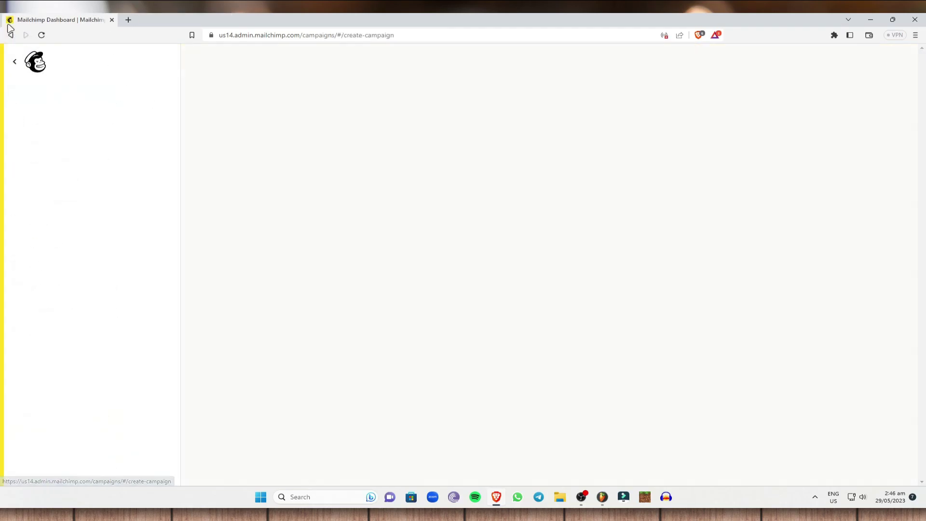
key("Escape")
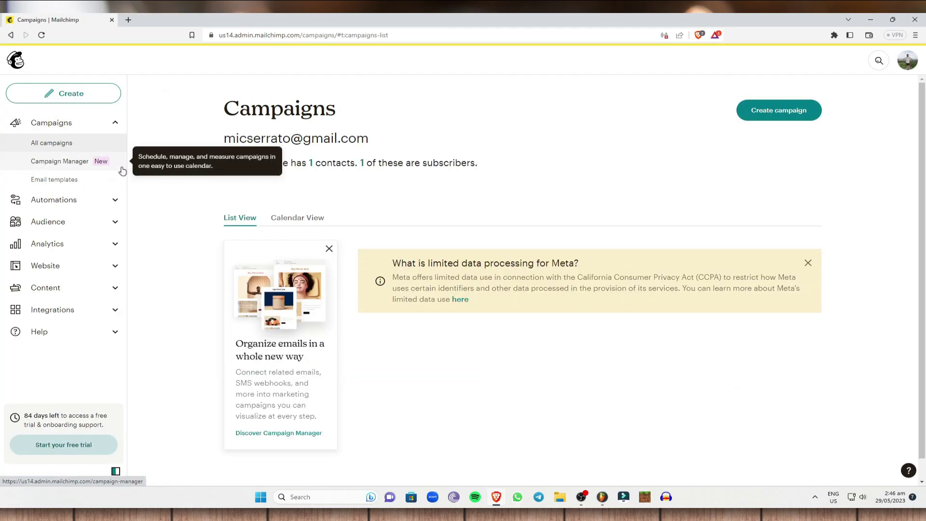
left_click(96, 100)
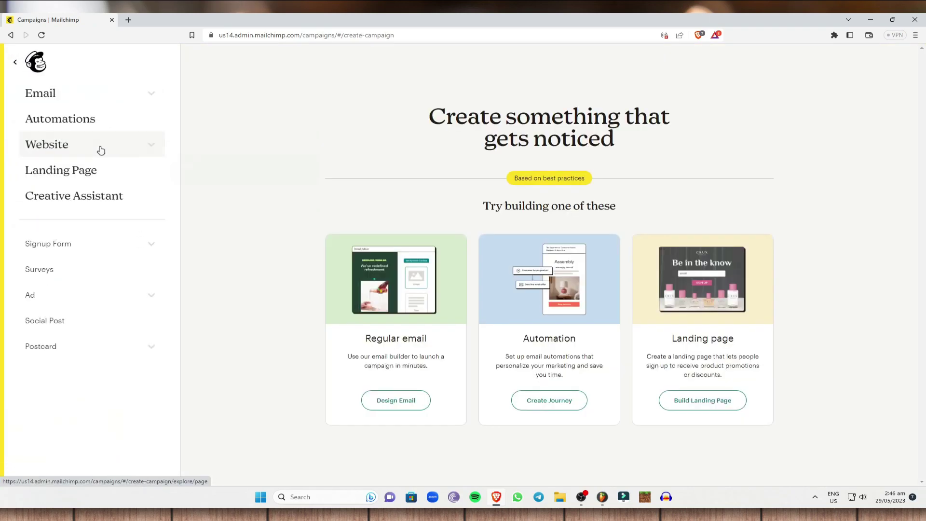
left_click(96, 97)
left_click(85, 172)
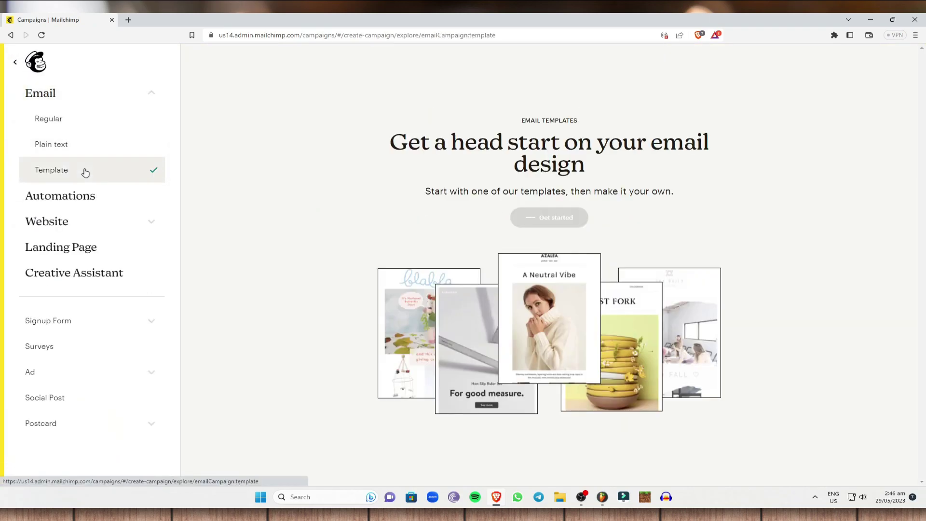
left_click(558, 221)
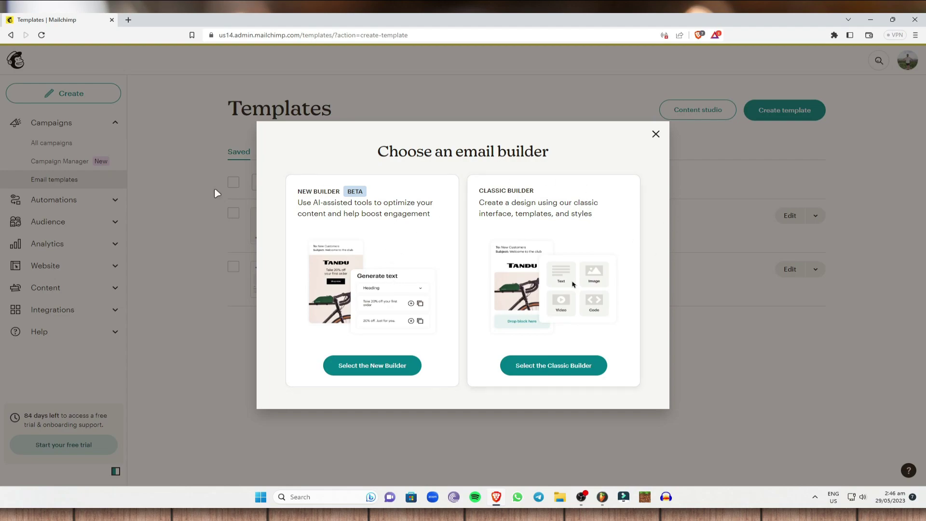
Step: Choose the Classic Builder and base the template on the featured Sell Products layout
left_click(533, 368)
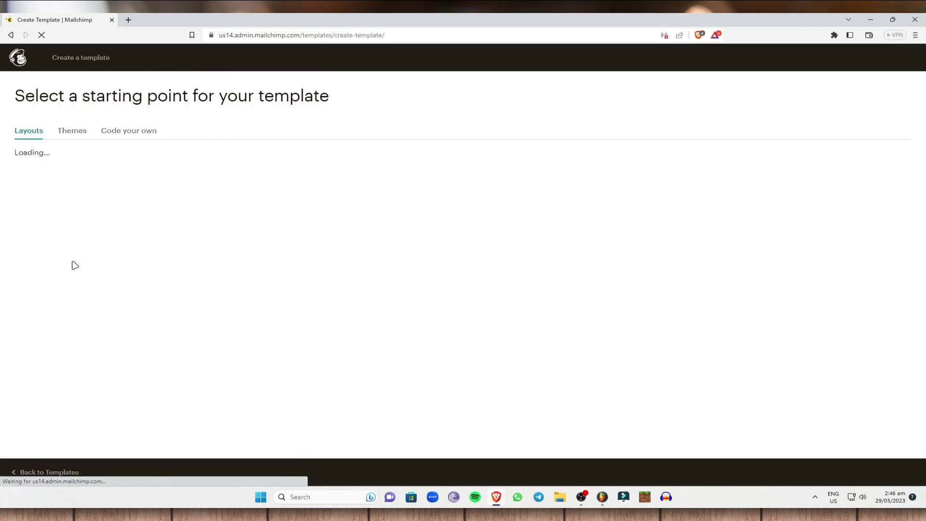
scroll(531, 304, "down", 2)
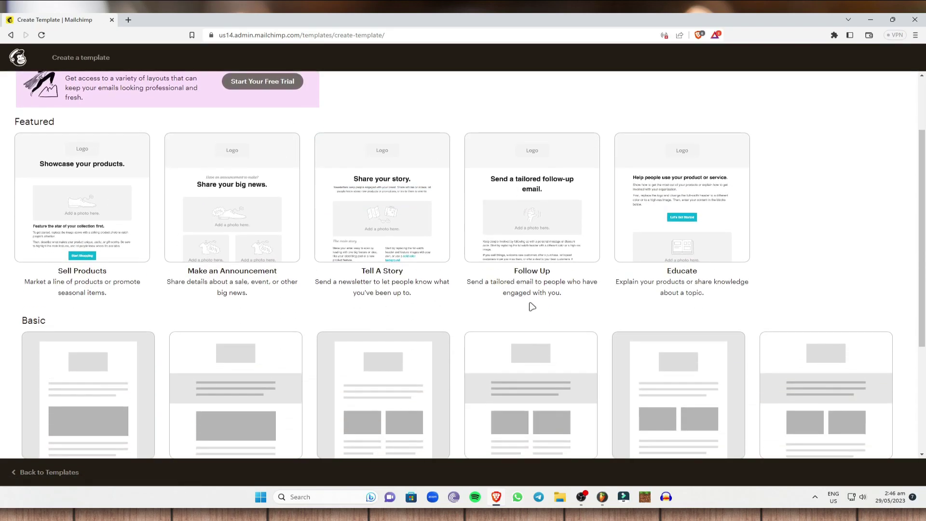
scroll(166, 157, "up", 1)
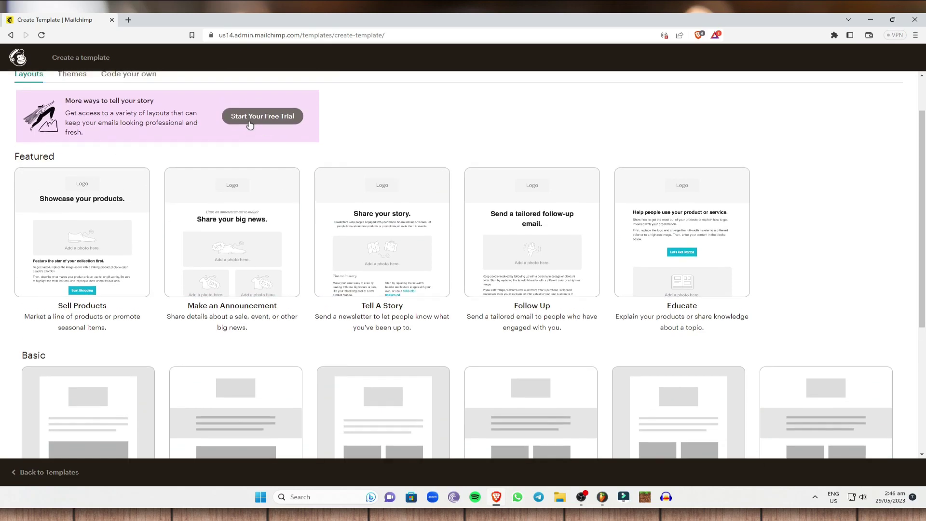
left_click(92, 232)
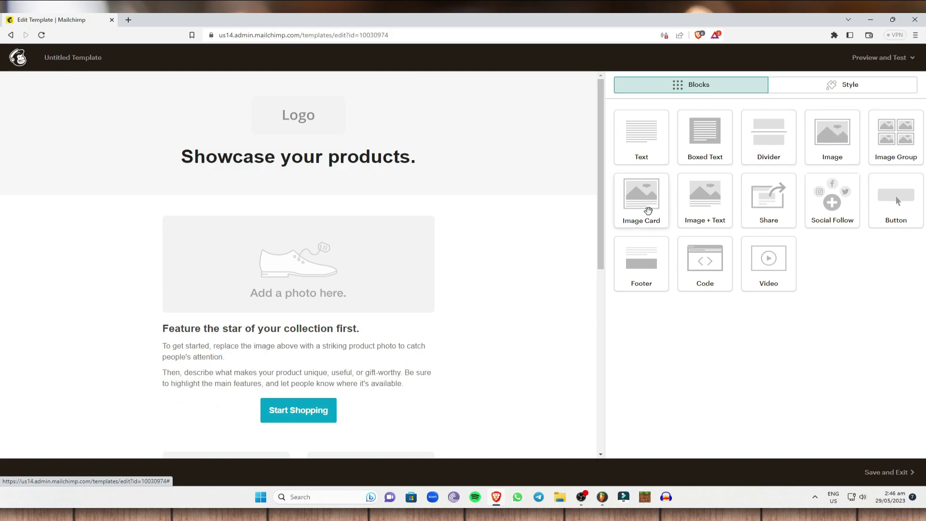
scroll(553, 267, "down", 2)
scroll(553, 266, "up", 2)
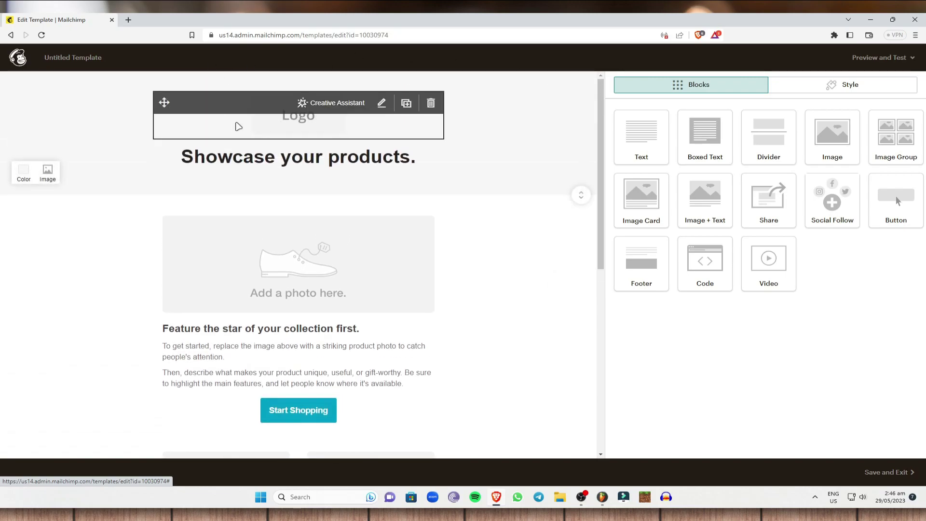
Step: Open Canva in a new browser tab and search for 'logo' templates
left_click(129, 20)
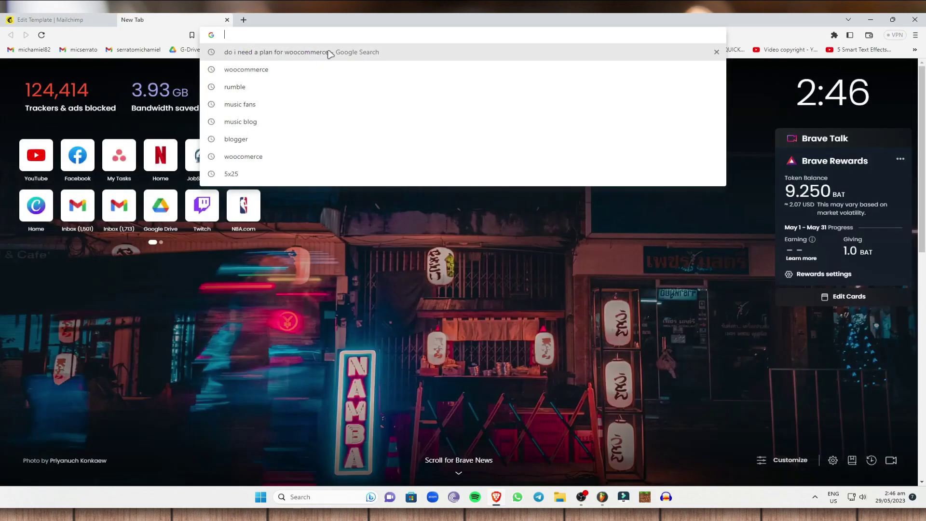
key("Escape")
left_click(352, 49)
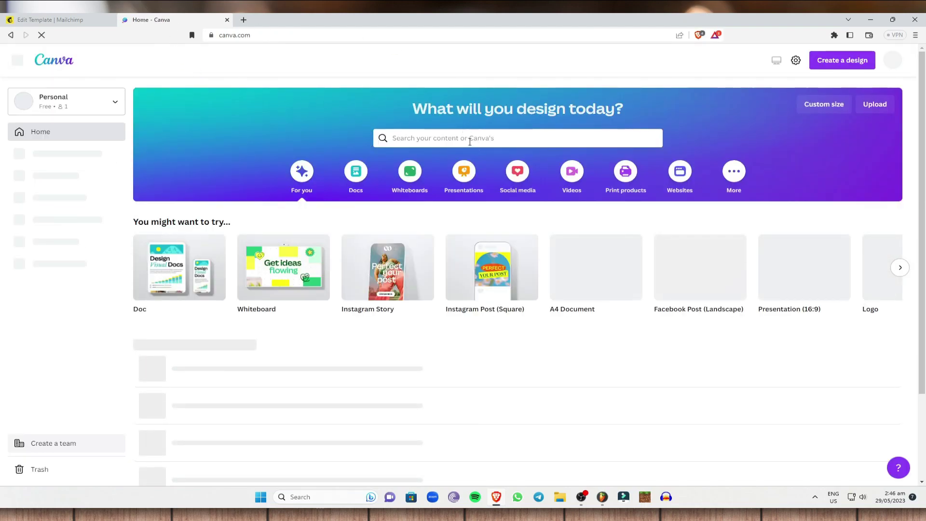
left_click(448, 143)
type("logo")
key("Return")
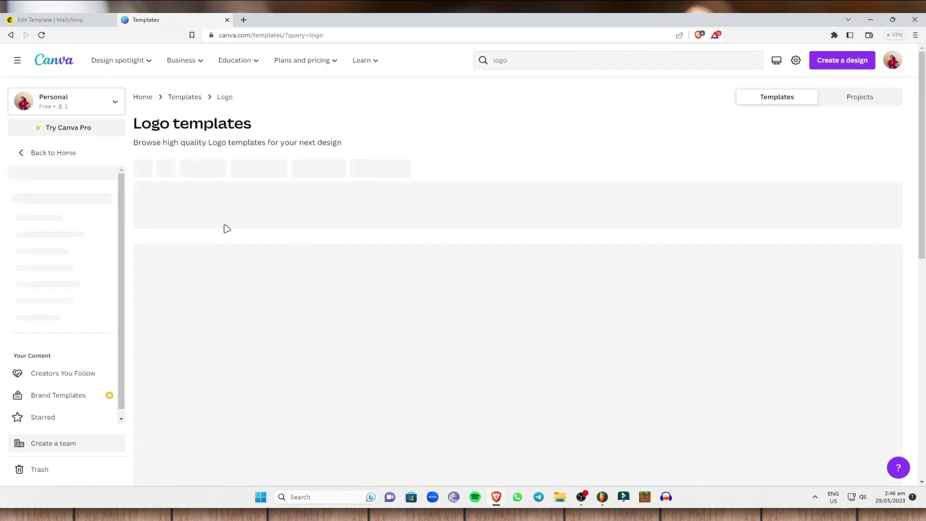
Step: Browse the Canva logo results, then return to the Mailchimp template editor
scroll(333, 207, "down", 1)
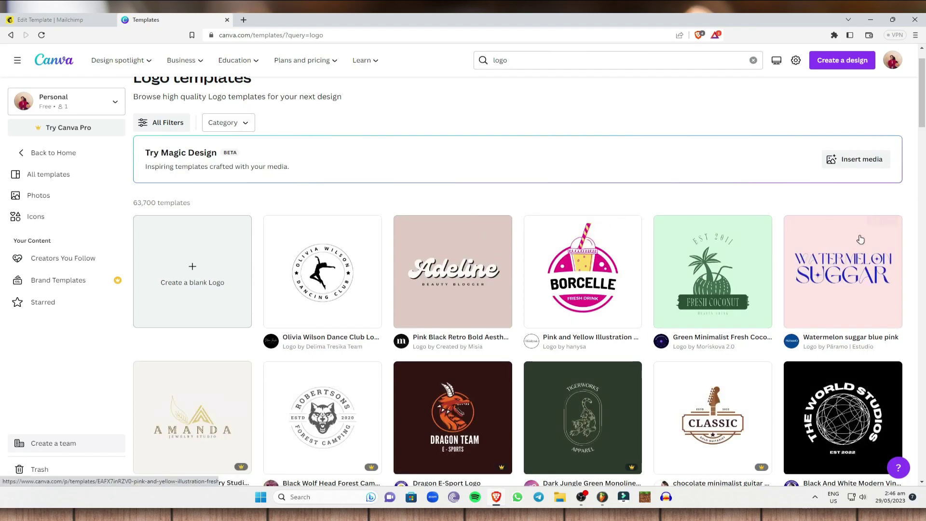
scroll(289, 193, "down", 2)
left_click(75, 20)
left_click(221, 18)
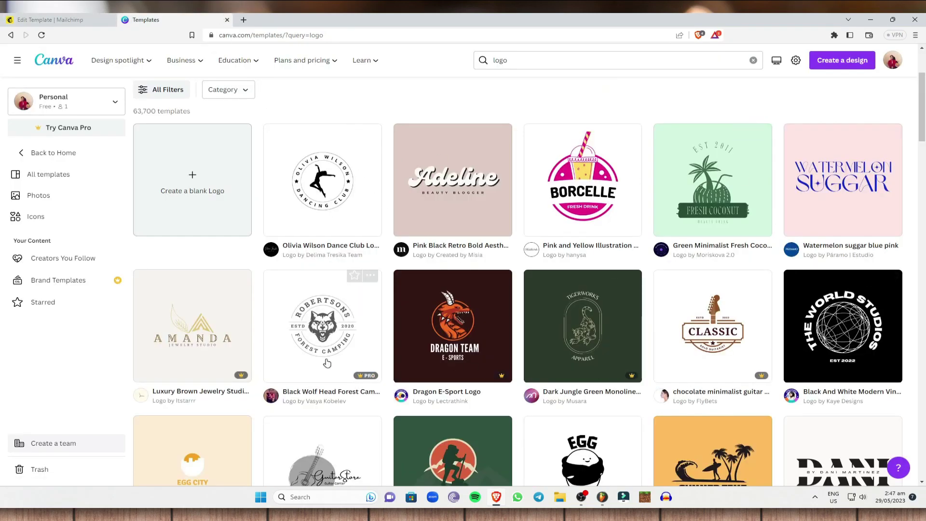
left_click(48, 19)
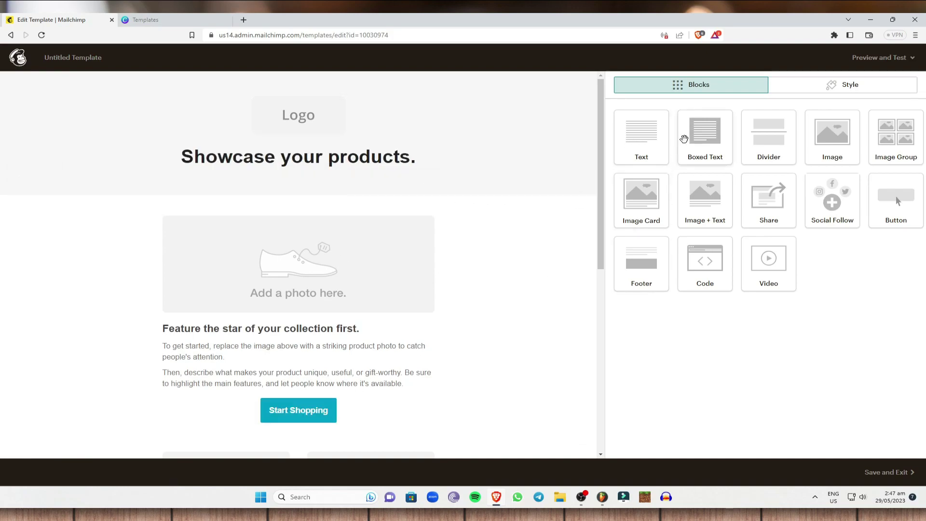
Step: Replace the 'Showcase your products.' heading text with 'Buy Now'
left_click(382, 222)
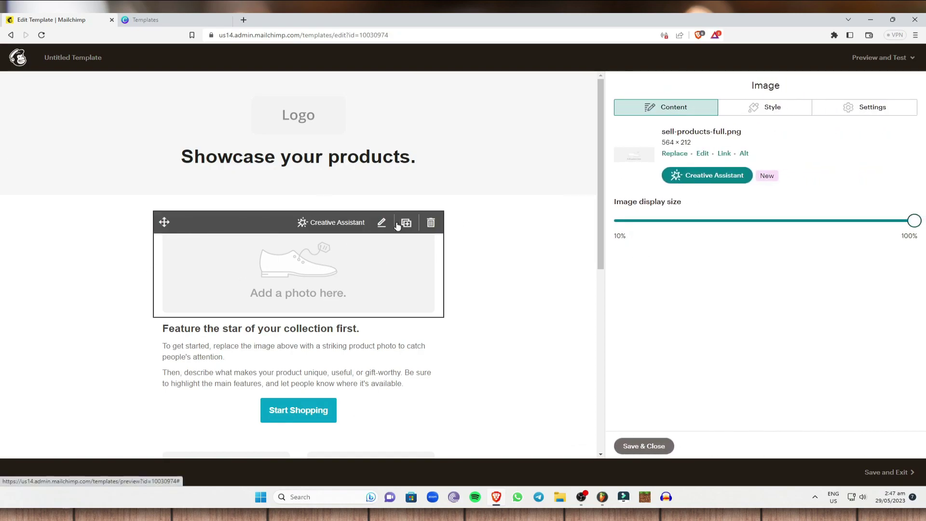
left_click(380, 152)
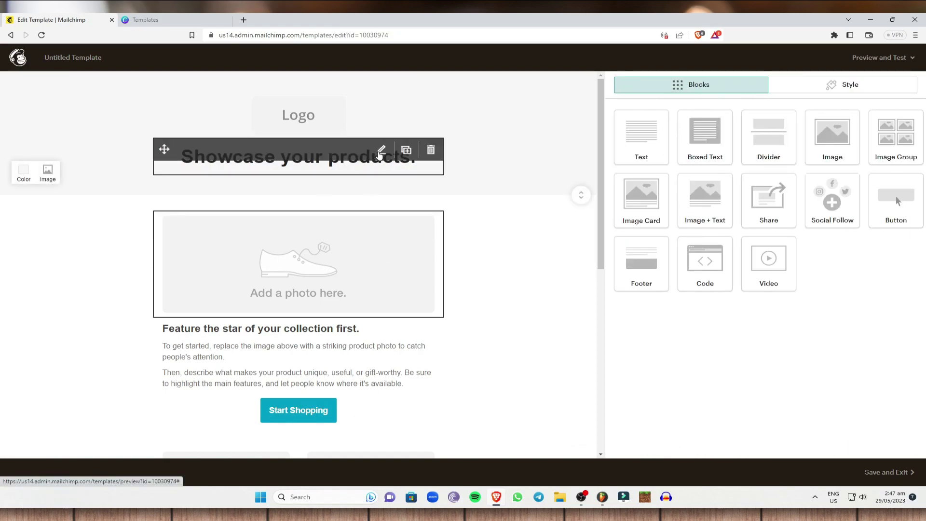
left_click(381, 152)
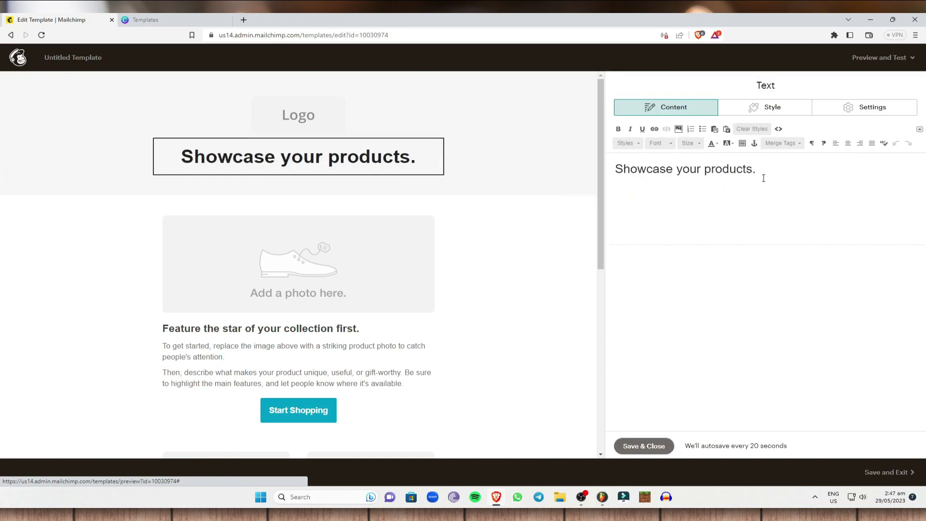
key("ctrl+a")
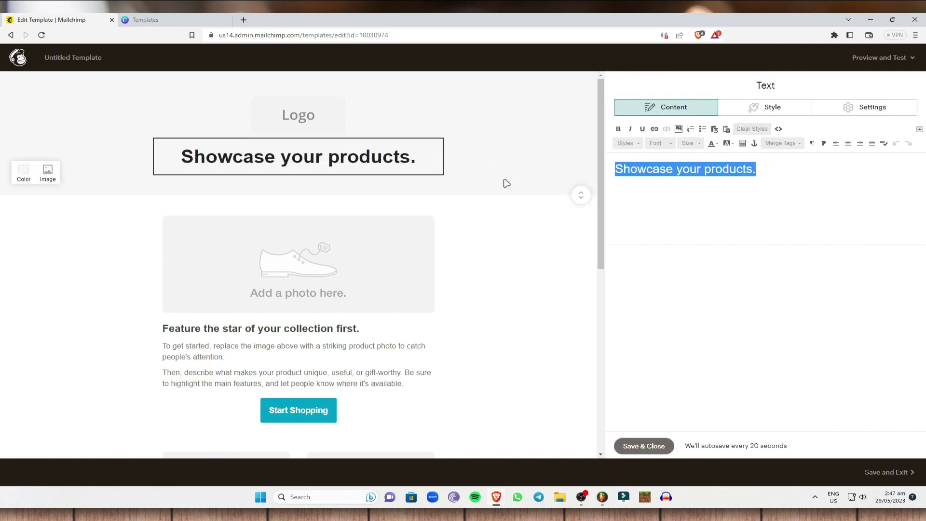
type(":Buy n")
key("BackSpace")
key("BackSpace")
key("BackSpace")
key("BackSpace")
key("BackSpace")
key("BackSpace")
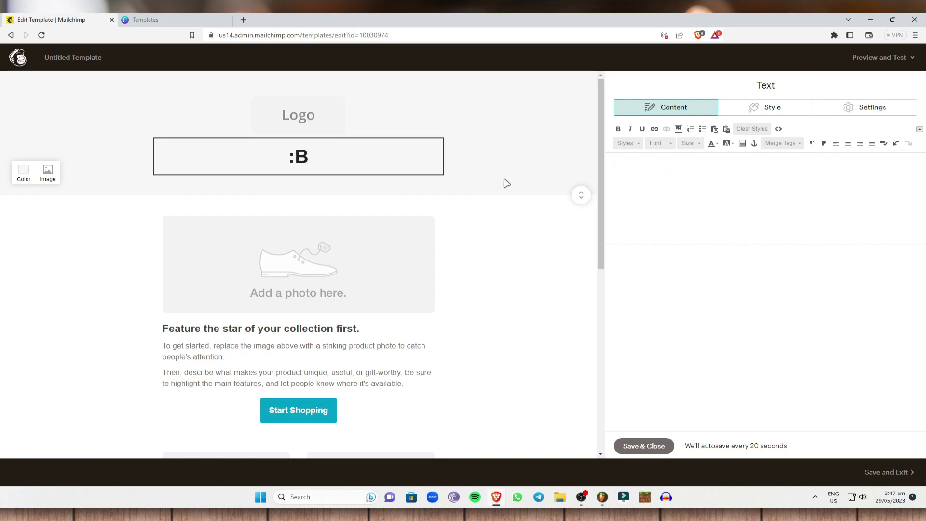
type("Buy Now")
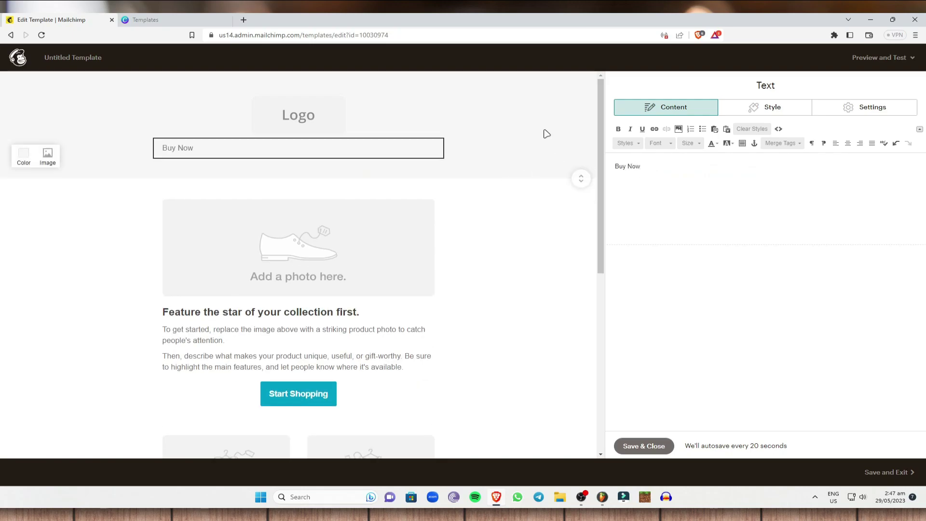
Step: Format 'Buy Now' as bold, size 64, Times New Roman
triple_click(678, 166)
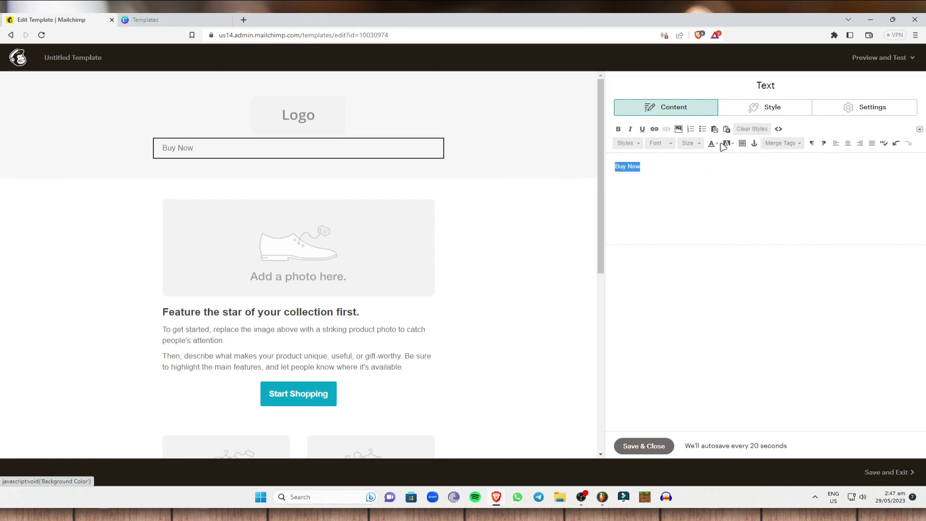
left_click(618, 129)
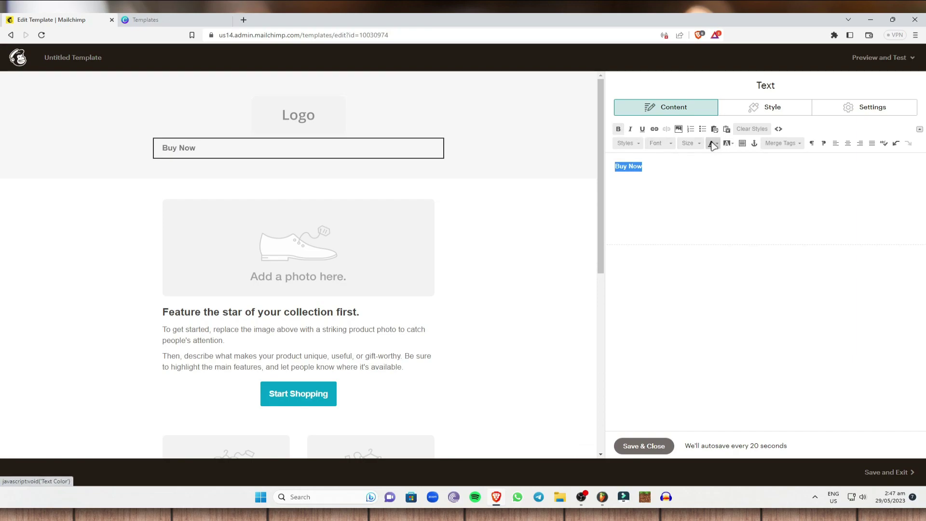
left_click(687, 146)
scroll(709, 205, "down", 5)
left_click(710, 204)
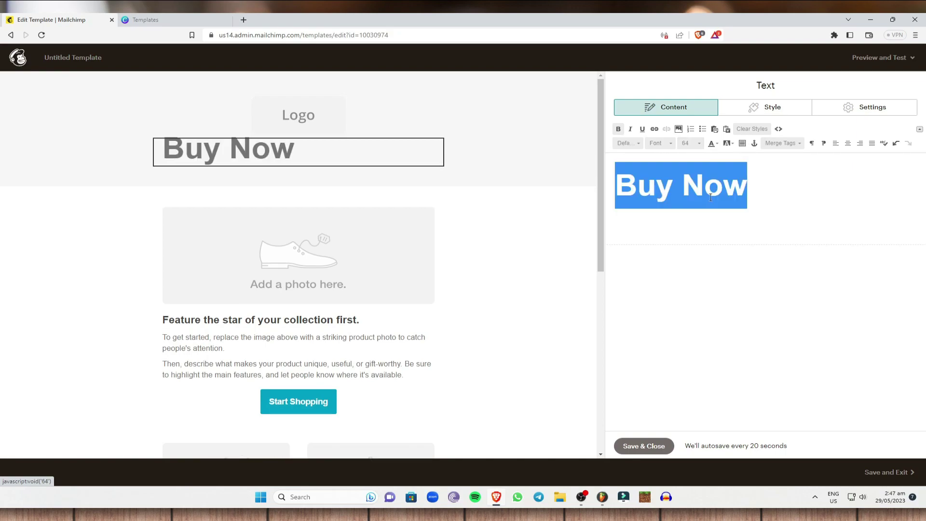
left_click(659, 143)
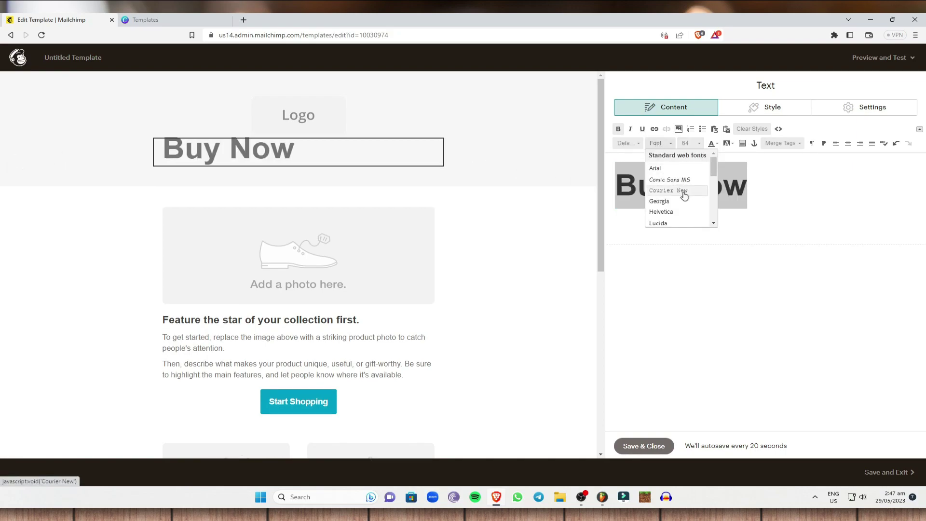
scroll(681, 193, "down", 3)
left_click(681, 204)
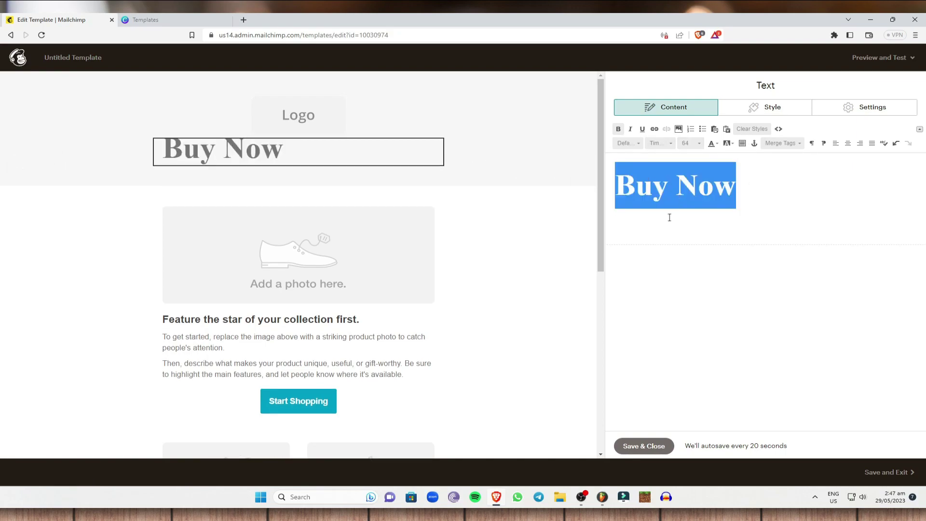
Step: Swap the placeholder product photo for coffee2.jpg, the coffee cup on beans
left_click(321, 246)
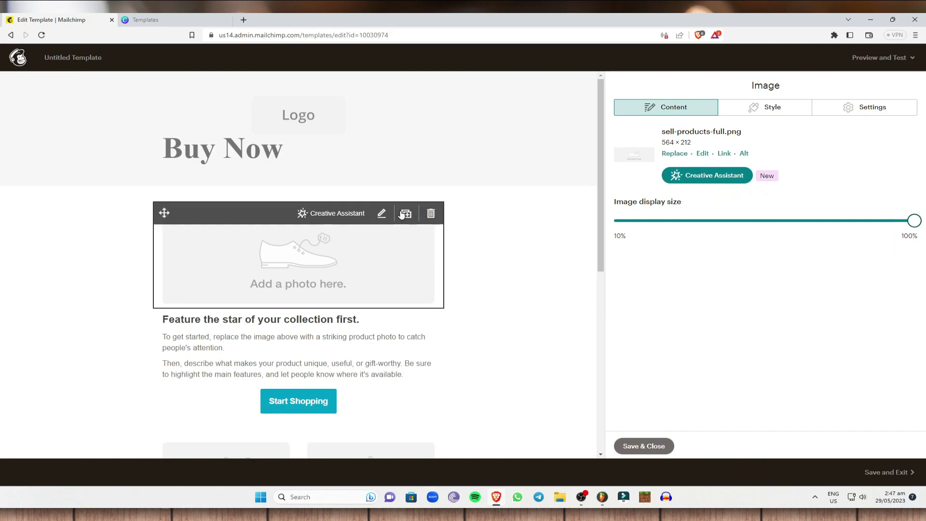
left_click(849, 108)
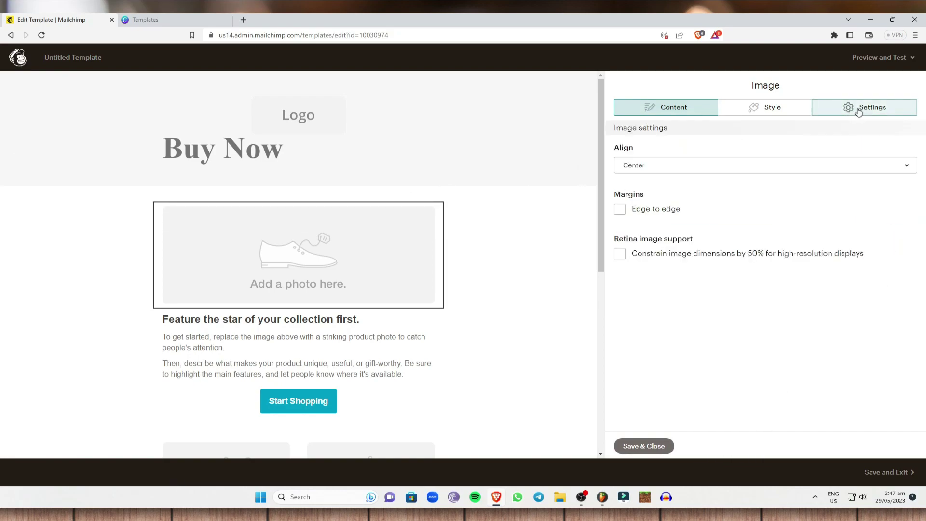
left_click(801, 108)
left_click(694, 107)
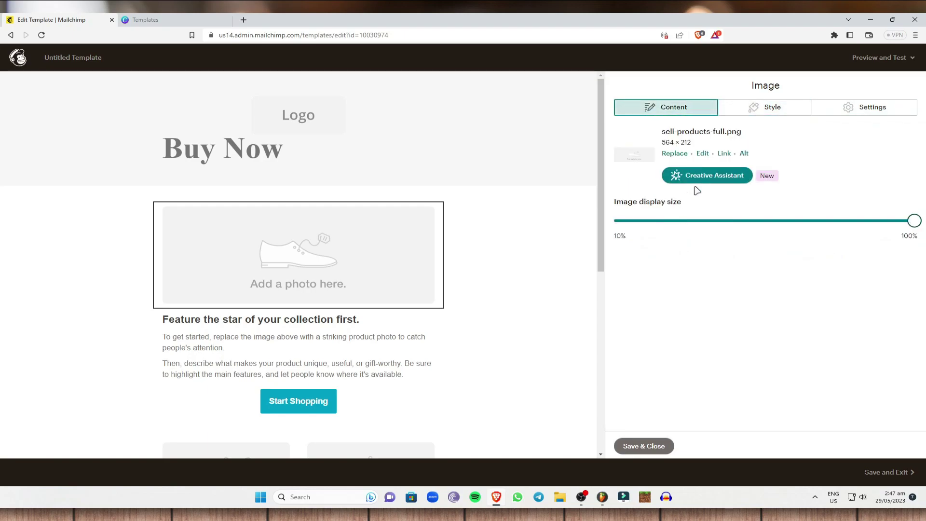
left_click(677, 154)
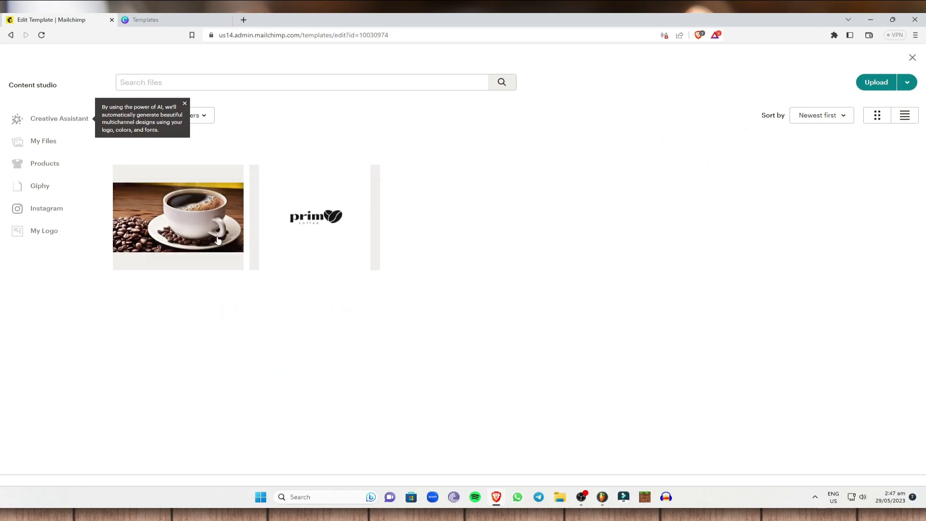
left_click(196, 234)
left_click(898, 87)
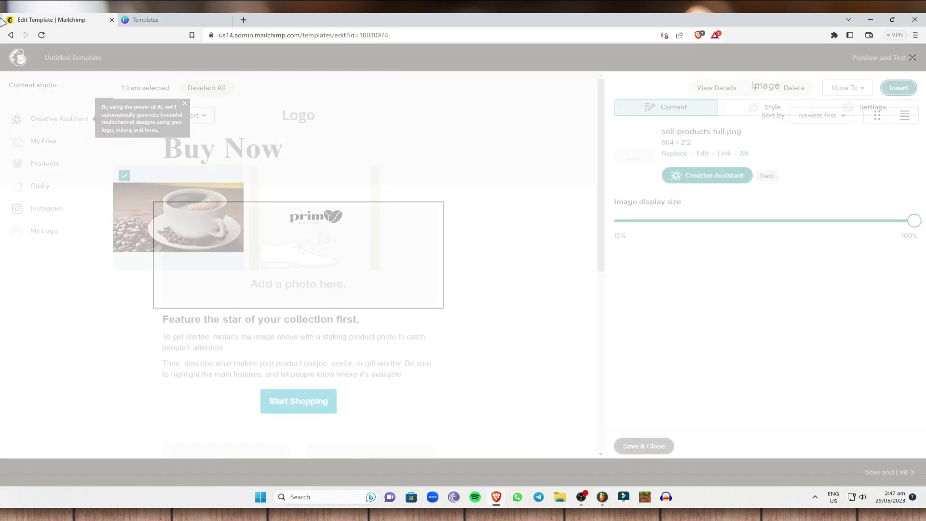
scroll(584, 283, "down", 2)
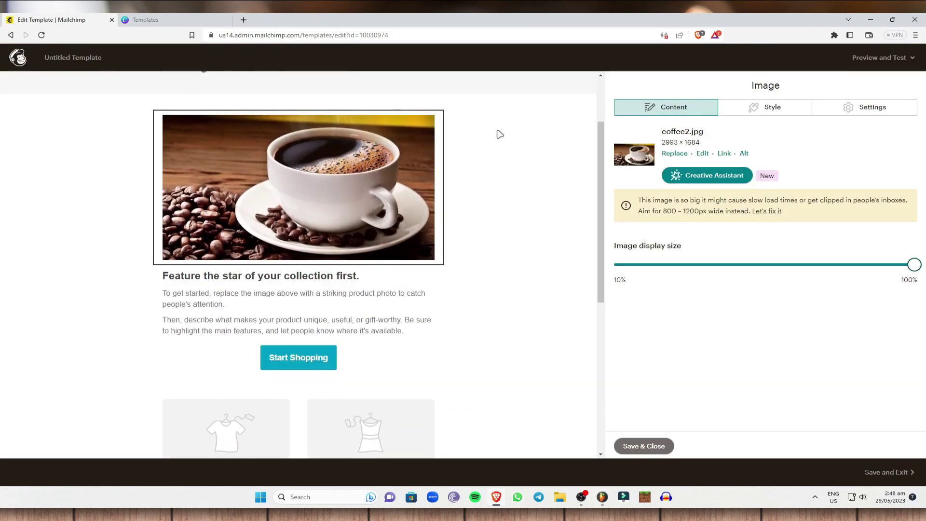
left_click(280, 327)
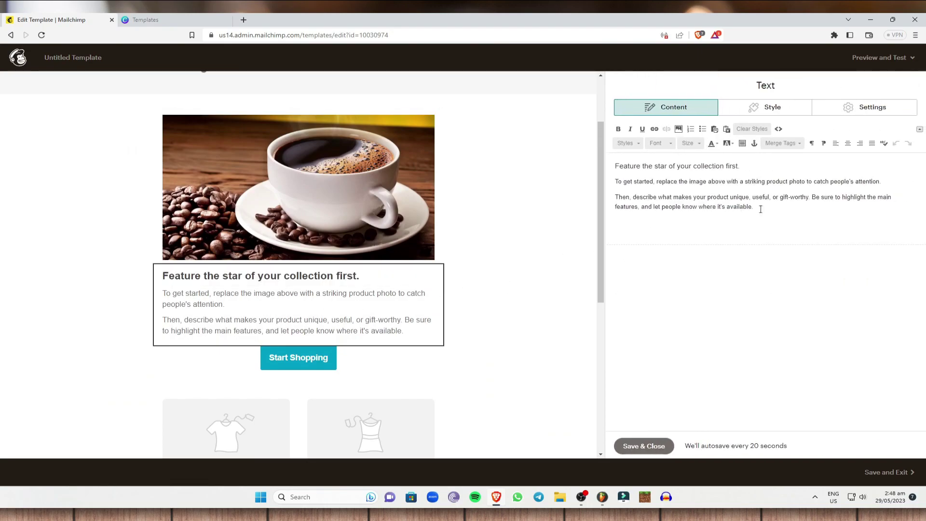
Step: Replace the paragraphs under the coffee photo with 'add text' and save the block
key("ctrl+a")
key("BackSpace")
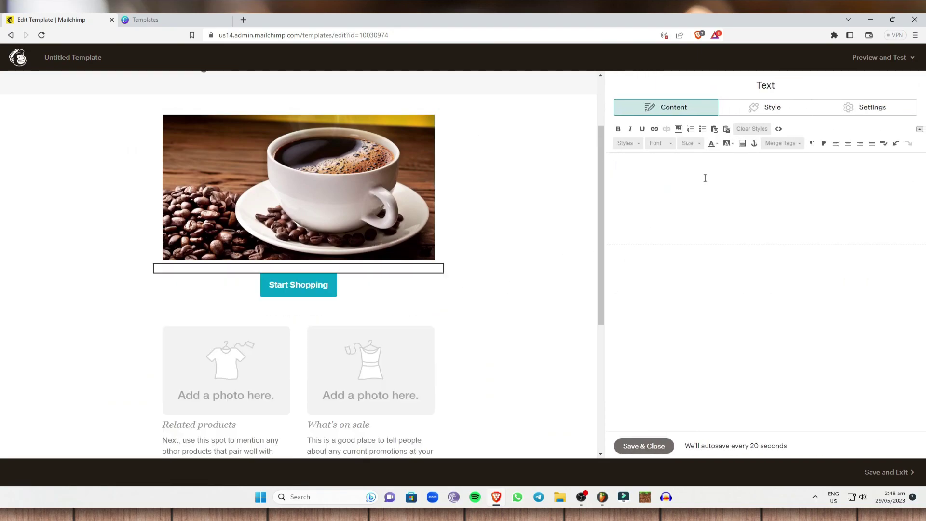
type("add text")
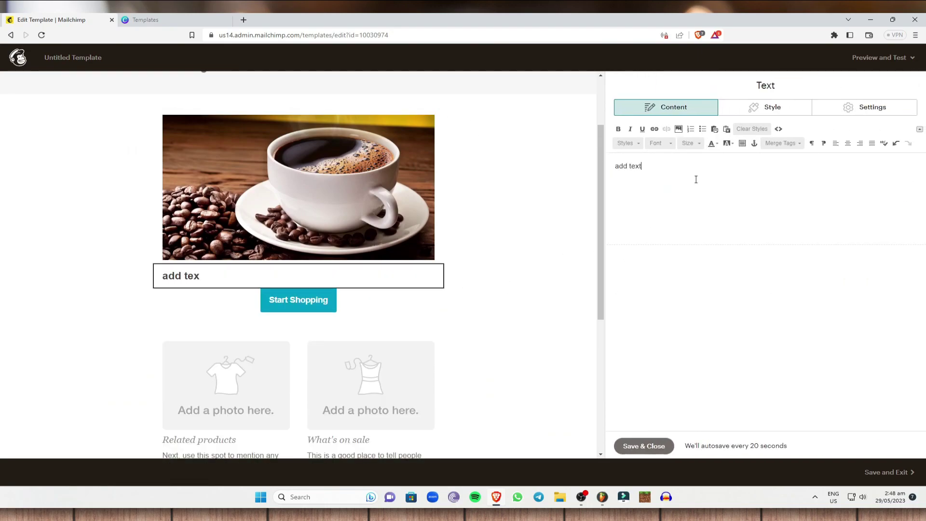
left_click(643, 444)
scroll(410, 321, "down", 2)
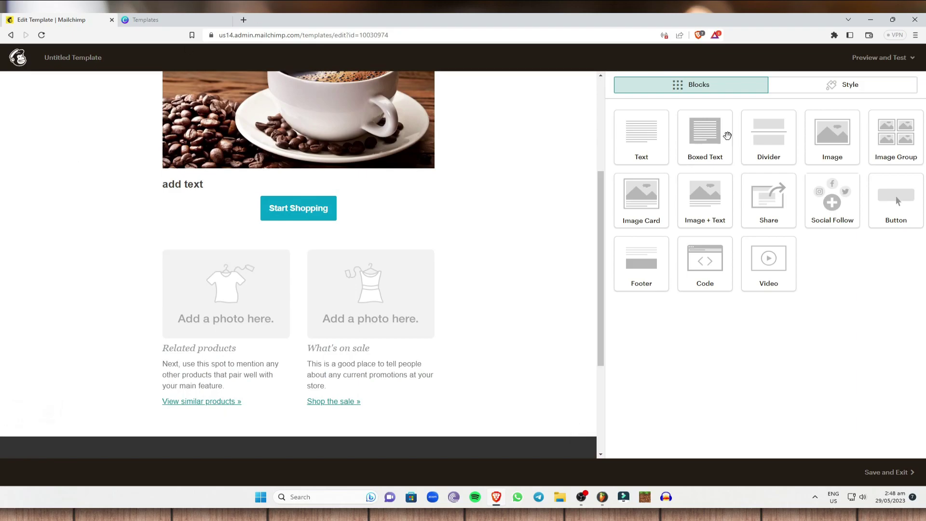
Step: Begin leaving the editor, dismiss the Classic Builder prompt and bring up preview options
left_click(886, 472)
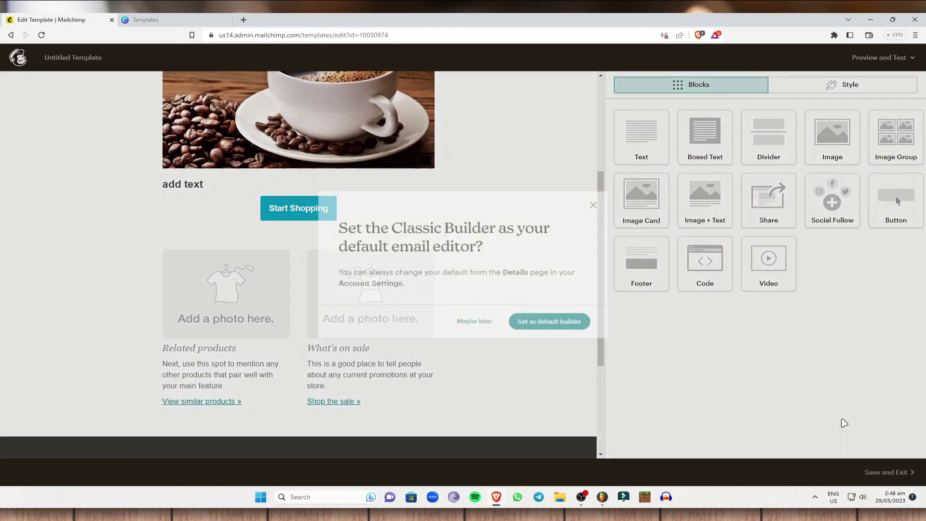
left_click(594, 212)
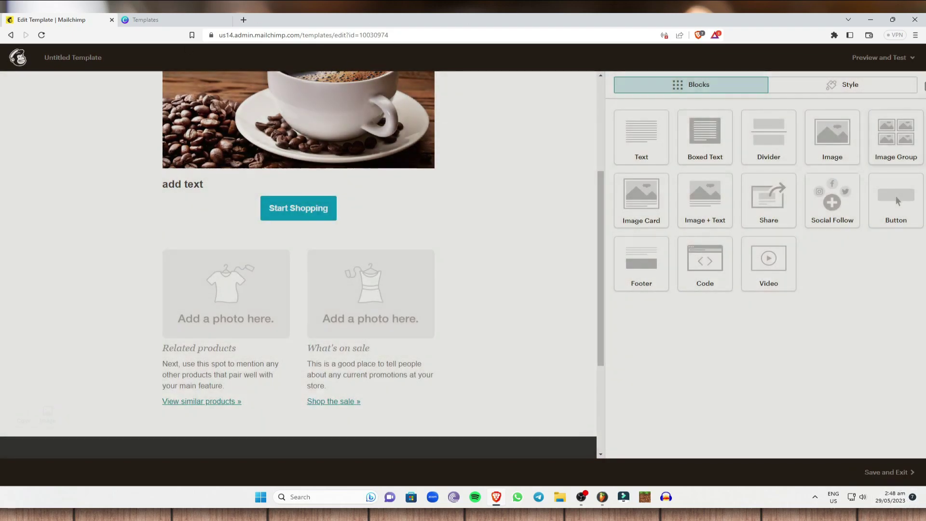
left_click(896, 58)
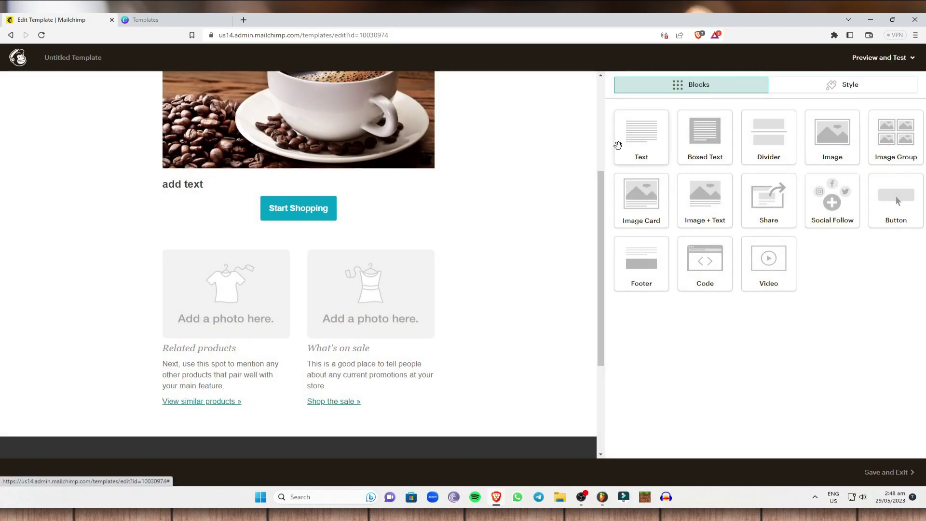
scroll(558, 147, "up", 4)
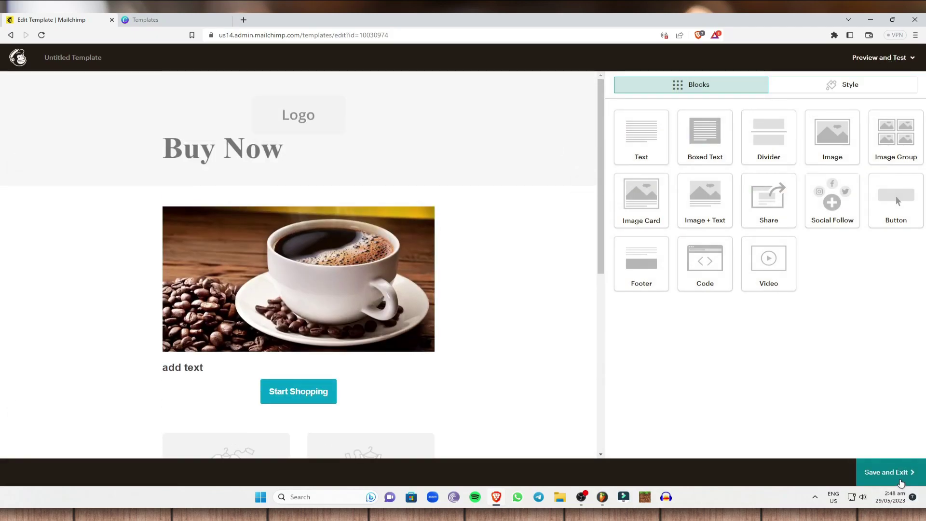
Step: Save the email as a template named 'Template1', declining the default-editor offer
left_click(862, 84)
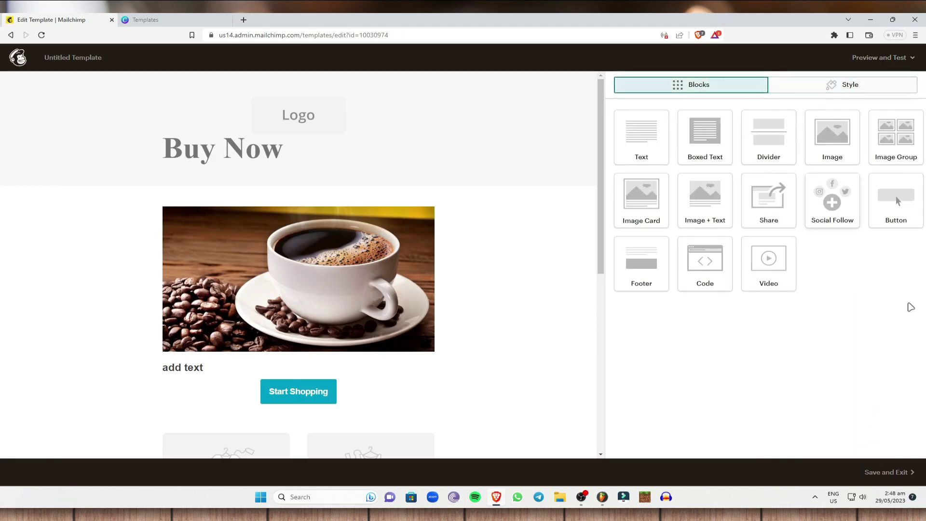
left_click(890, 473)
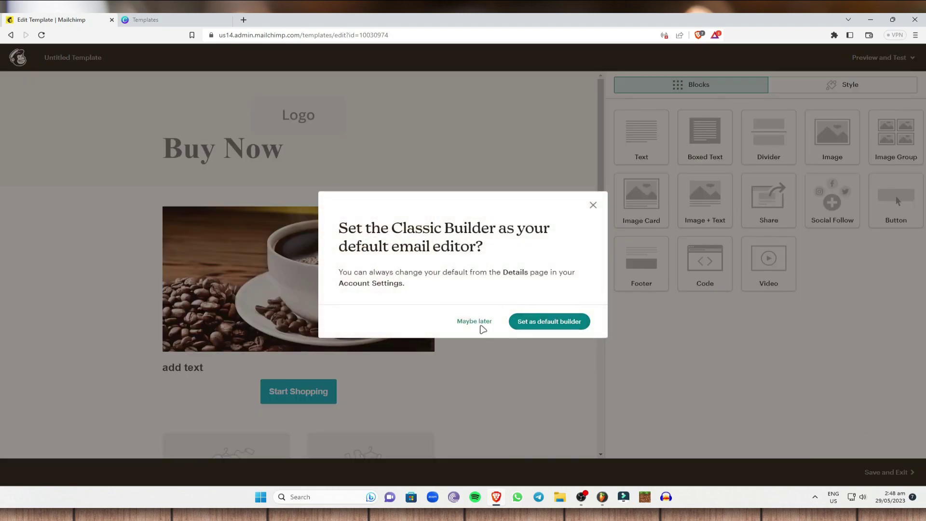
left_click(480, 324)
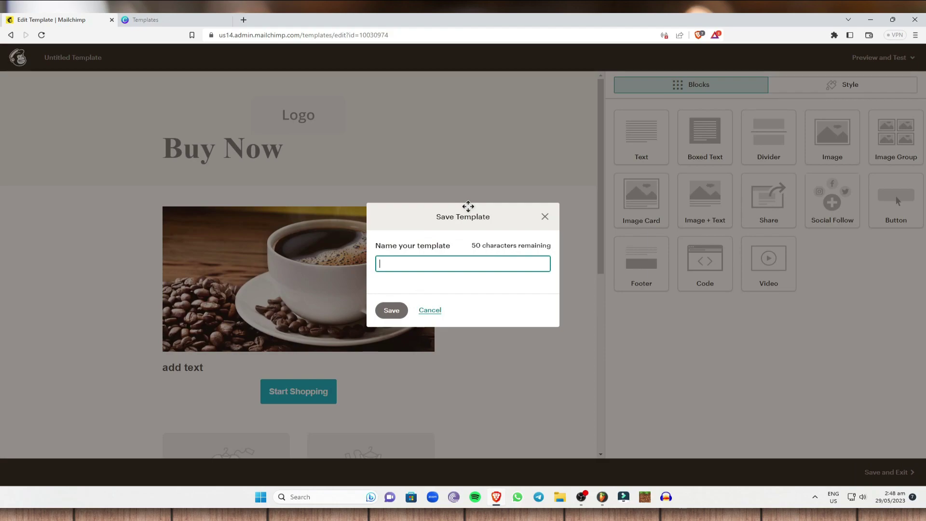
type("Template1")
key("Return")
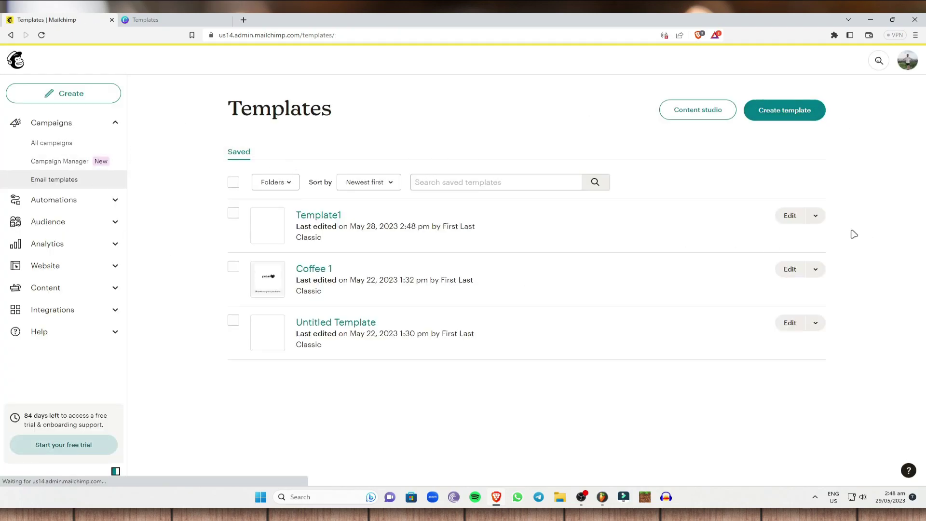
Step: Select Template1 in the saved templates and choose Share from its actions menu
left_click(233, 214)
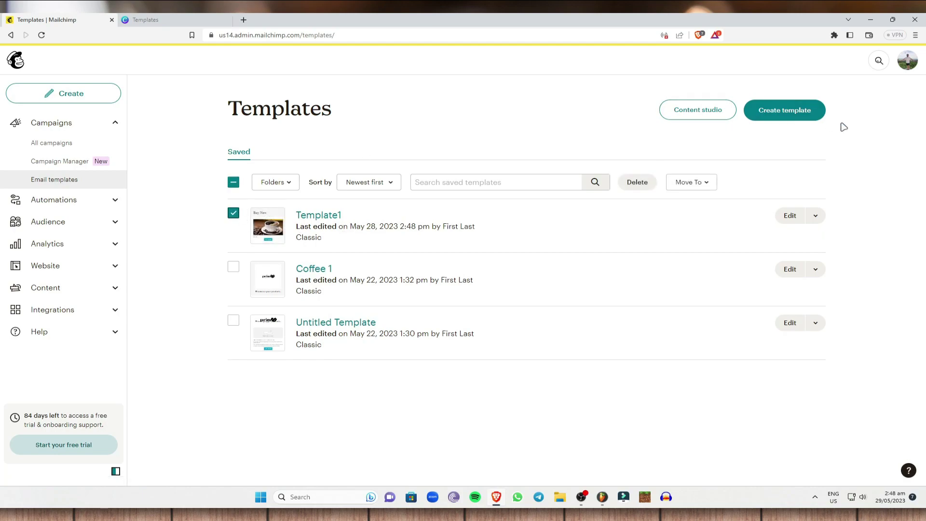
left_click(814, 217)
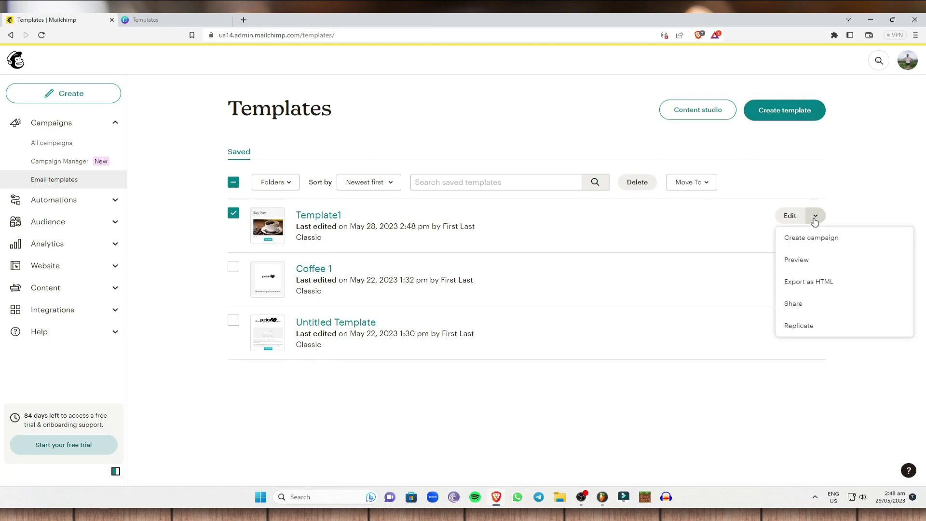
left_click(816, 303)
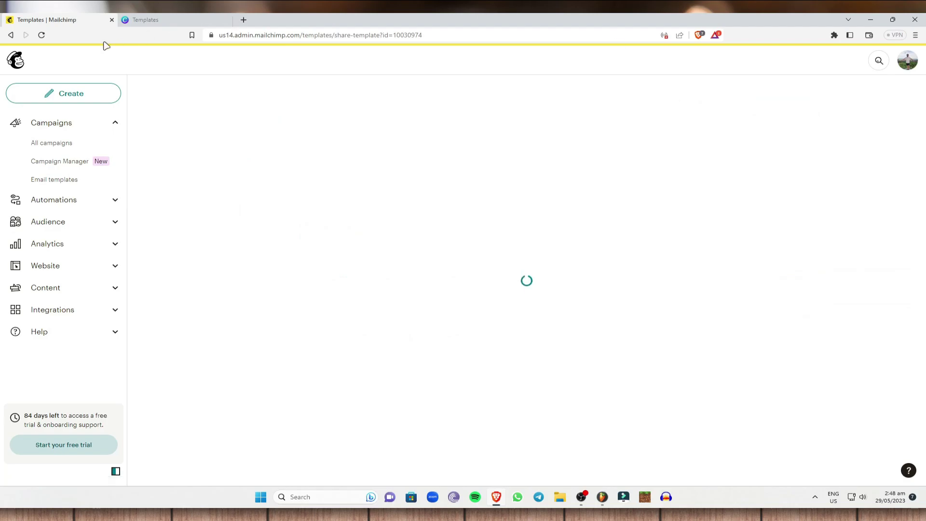
Step: Enter the recipient's e-mail address in the Emails field to share Template1
left_click(295, 388)
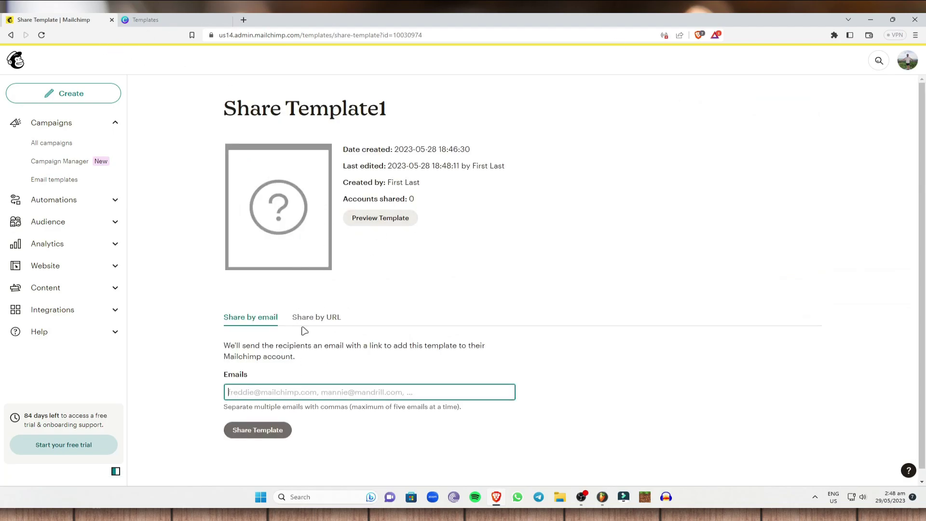
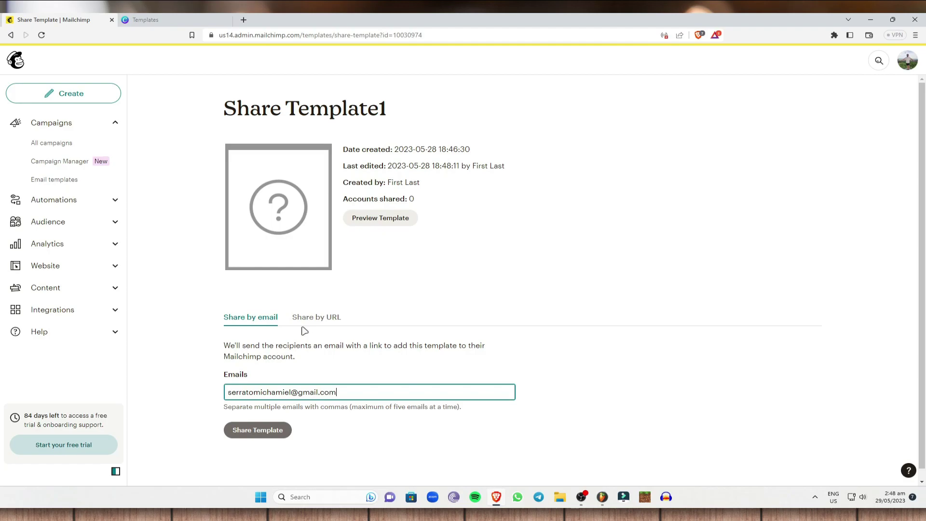
scroll(323, 323, "down", 1)
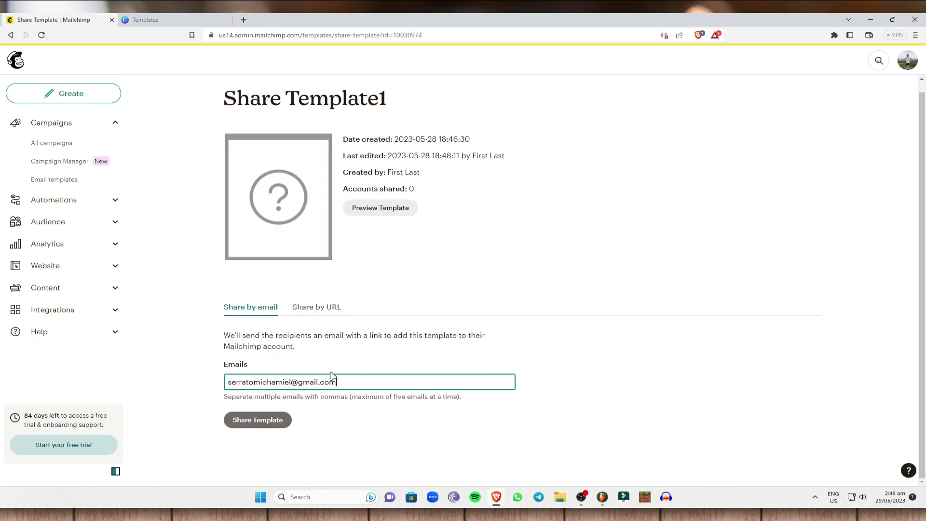
Step: Switch to Share by URL and copy the Template1 share link
left_click(319, 309)
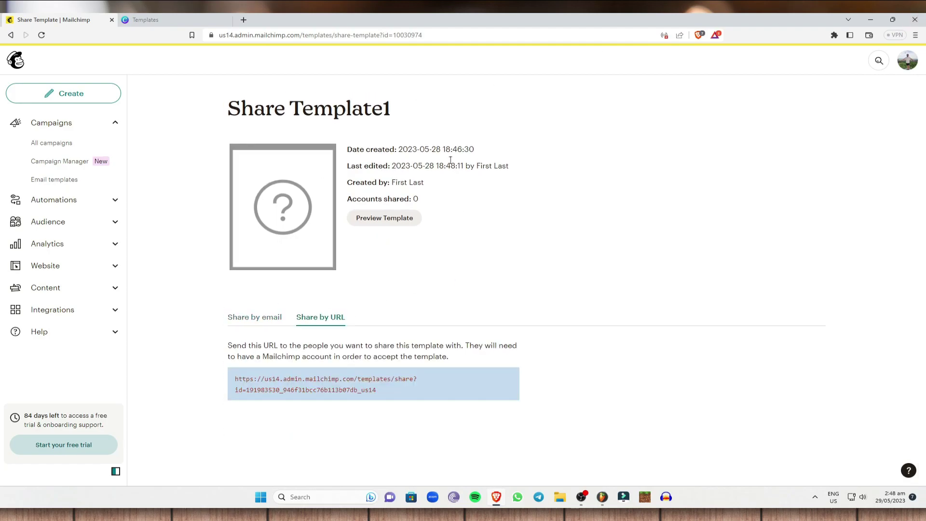
left_click_drag(381, 392, 228, 387)
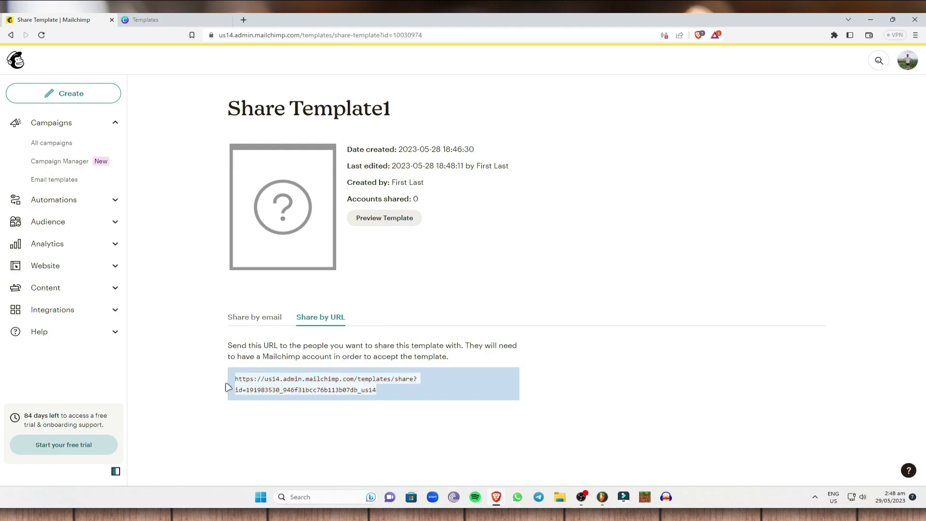
right_click(270, 377)
left_click(308, 384)
Step: Preview Template1 and scroll through its Buy Now heading, coffee photo and Start Shopping button
left_click(385, 221)
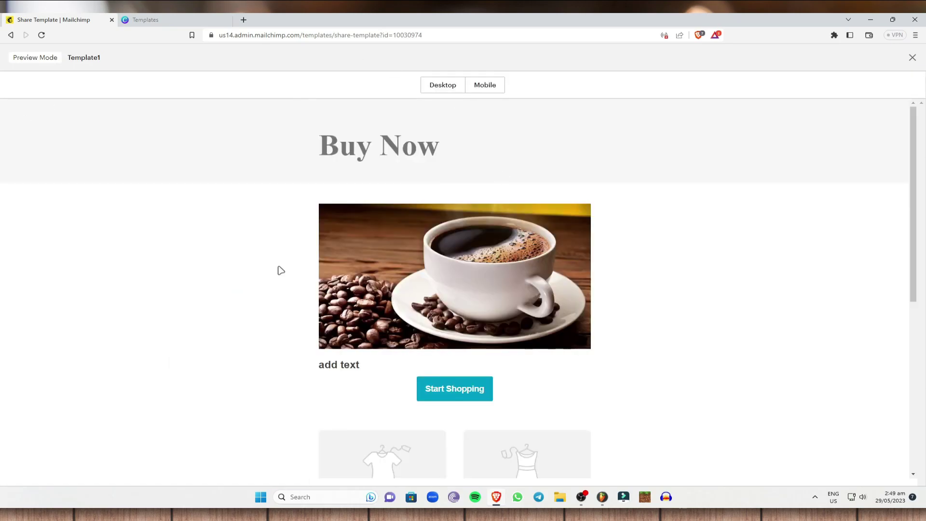
scroll(279, 268, "down", 7)
scroll(708, 283, "up", 8)
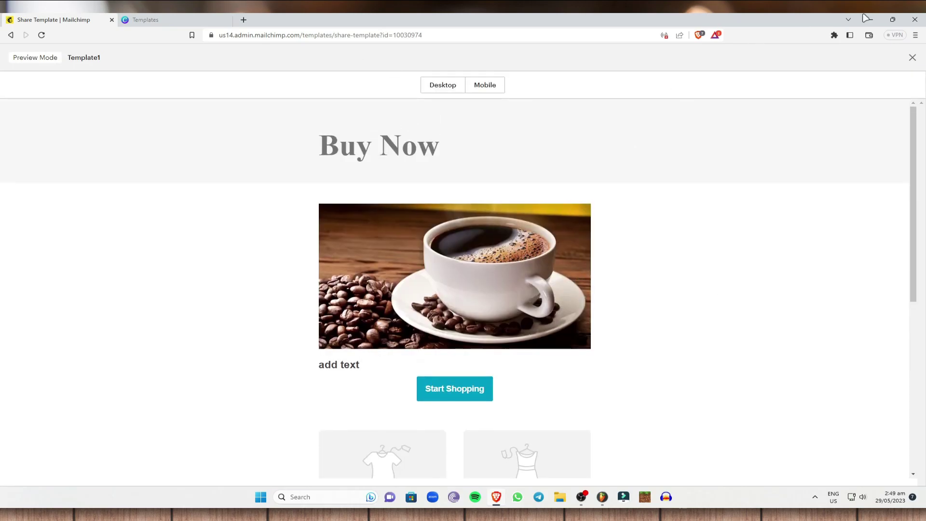